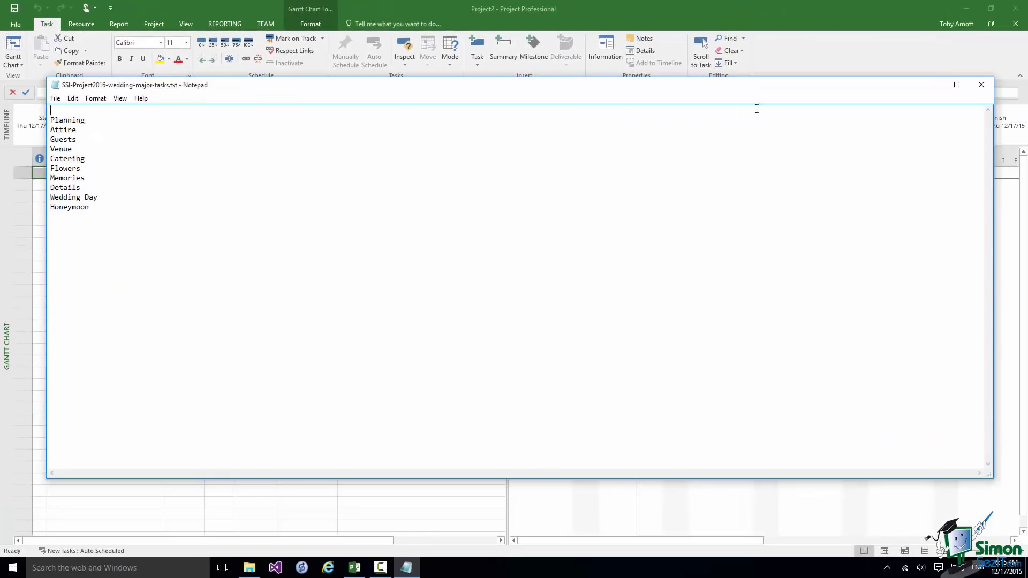
Minimize the Notepad list of ten wedding tasks to reveal Project2's empty Gantt chart.
{"action": "left_click", "coordinate": [933, 87]}
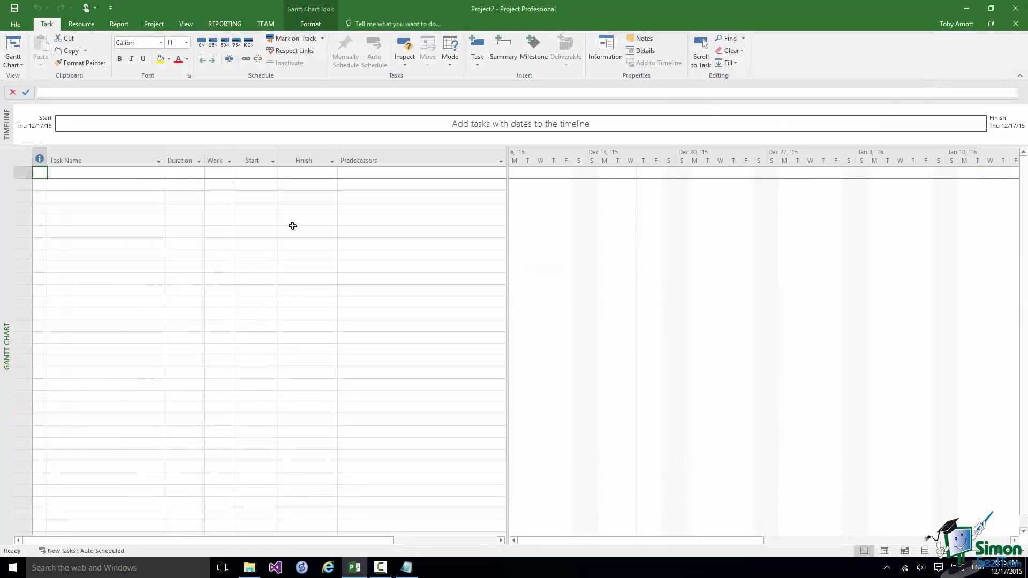
Type 'Planning' into the first row's Task Name cell.
{"action": "left_click", "coordinate": [71, 173]}
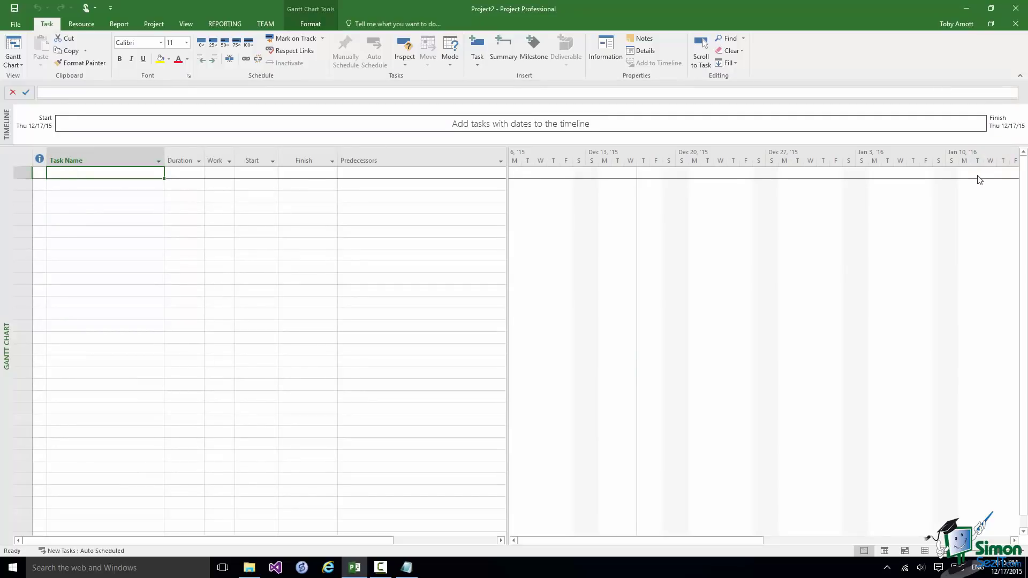
{"action": "type", "text": "Planning"}
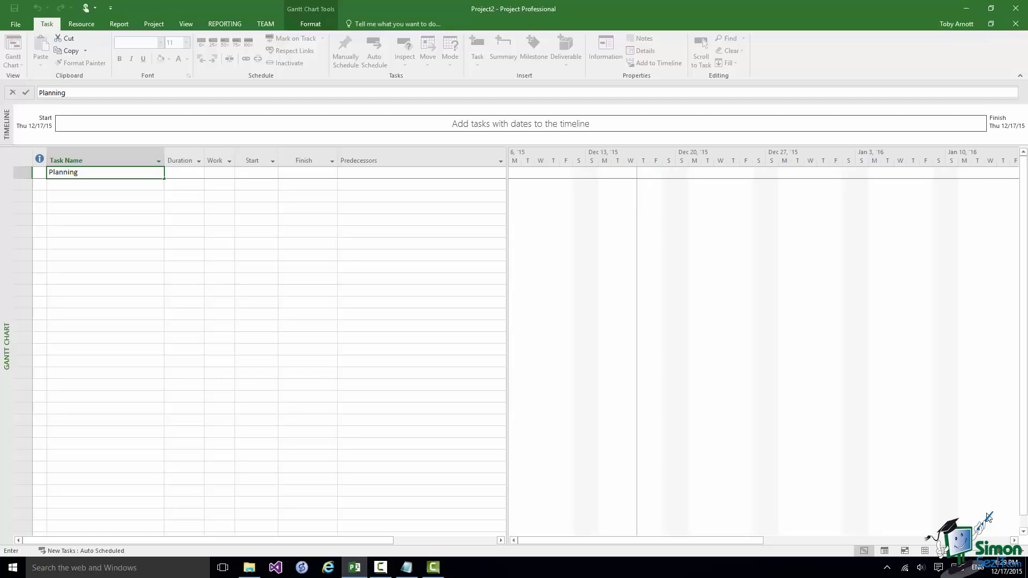
Commit 'Planning' as task 1, a 1 day? task on Thu 12/17/15.
{"action": "key", "text": "Tab"}
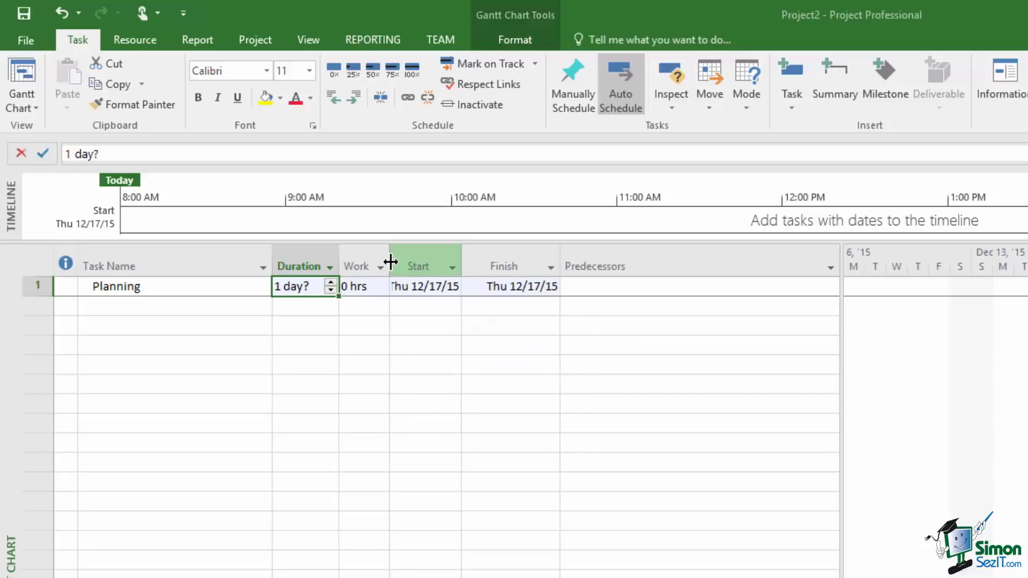
Widen the Start column to full dates, narrow Task Name, and enlarge the Gantt chart pane.
{"action": "left_click_drag", "start_coordinate": [391, 262], "coordinate": [401, 262]}
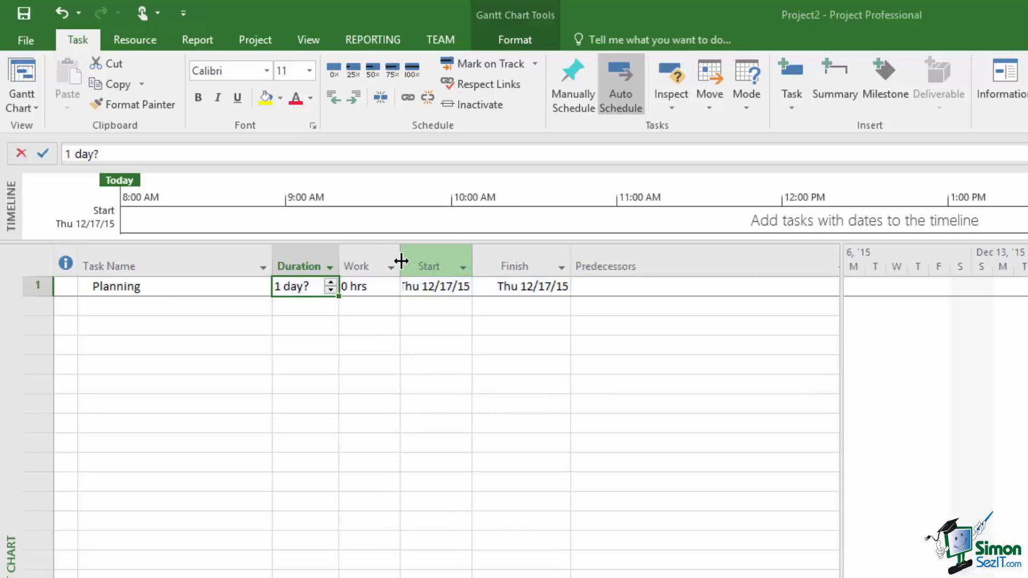
{"action": "left_click_drag", "start_coordinate": [471, 260], "coordinate": [492, 260]}
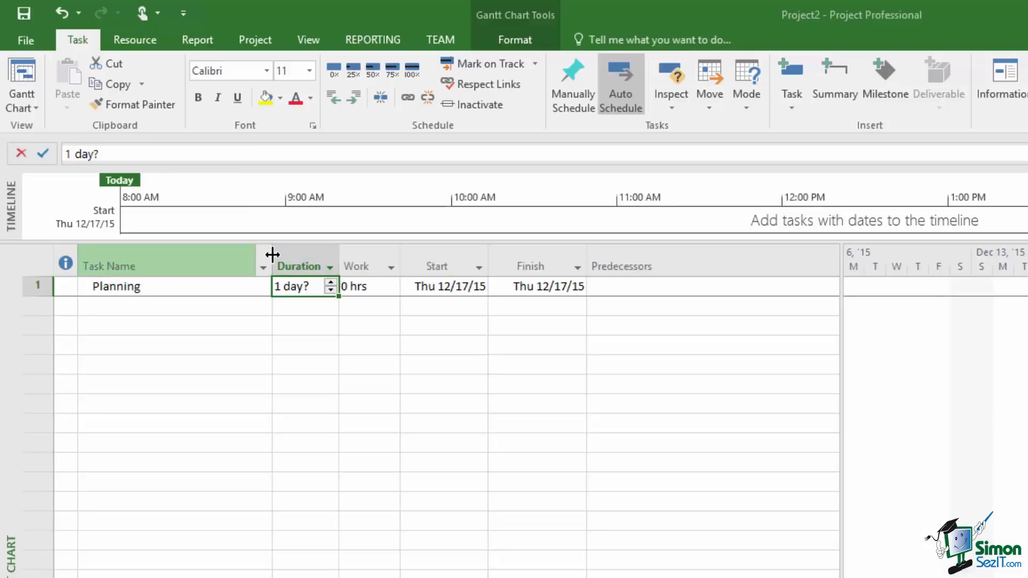
{"action": "left_click_drag", "start_coordinate": [273, 255], "coordinate": [213, 256]}
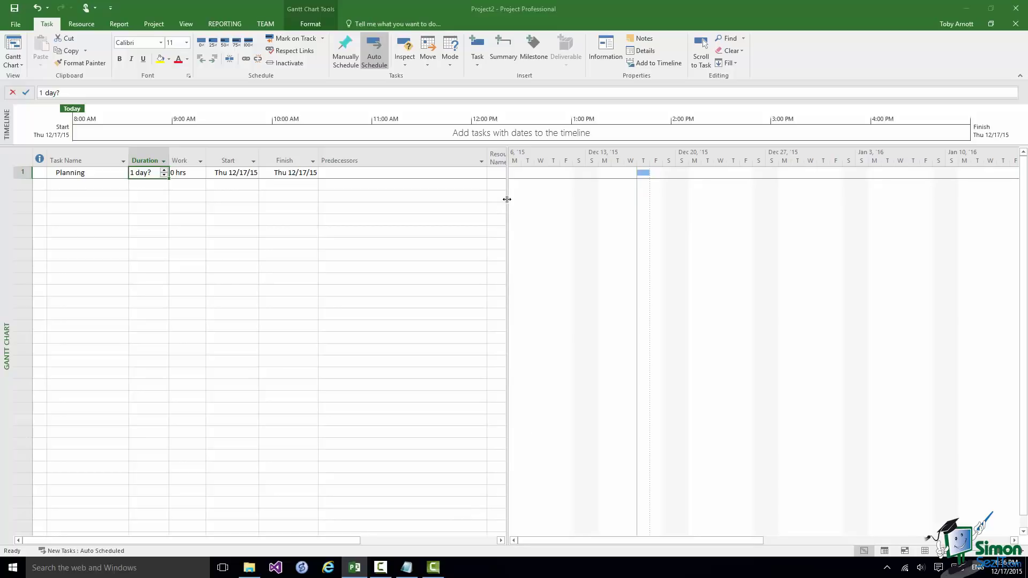
{"action": "mouse_move", "coordinate": [508, 199]}
{"action": "left_mouse_down"}
{"action": "mouse_move", "coordinate": [451, 205]}
{"action": "mouse_move", "coordinate": [589, 209]}
{"action": "mouse_move", "coordinate": [467, 210]}
{"action": "mouse_move", "coordinate": [518, 217]}
{"action": "left_mouse_up"}
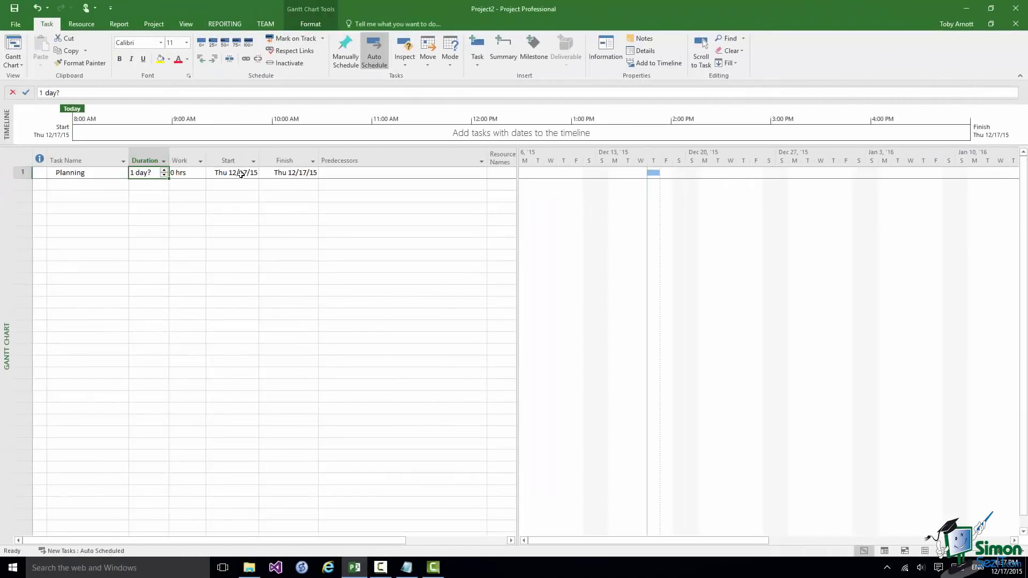
Select Planning's Start cell and show the Project ribbon commands.
{"action": "left_click", "coordinate": [241, 172]}
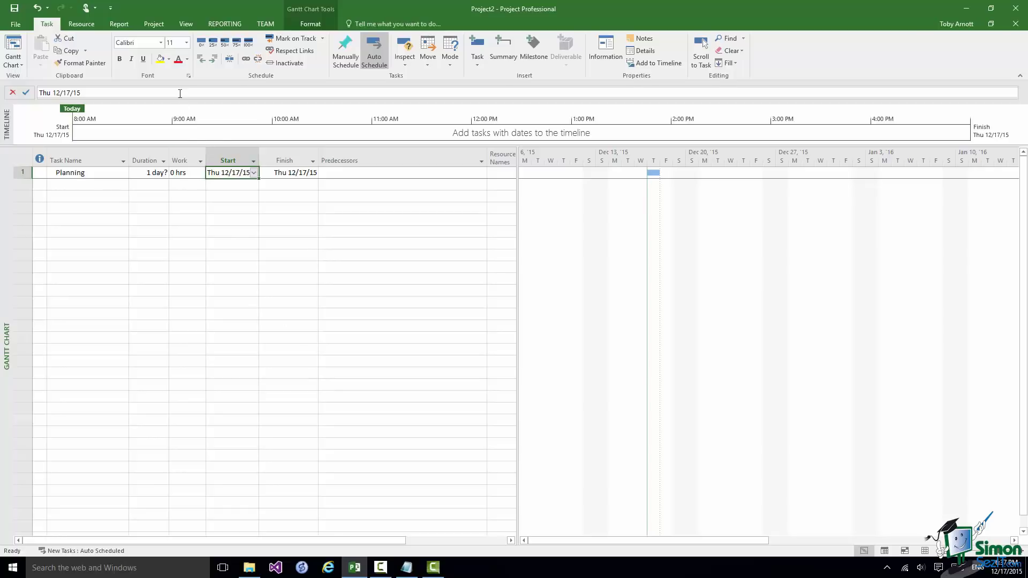
{"action": "left_click", "coordinate": [154, 24]}
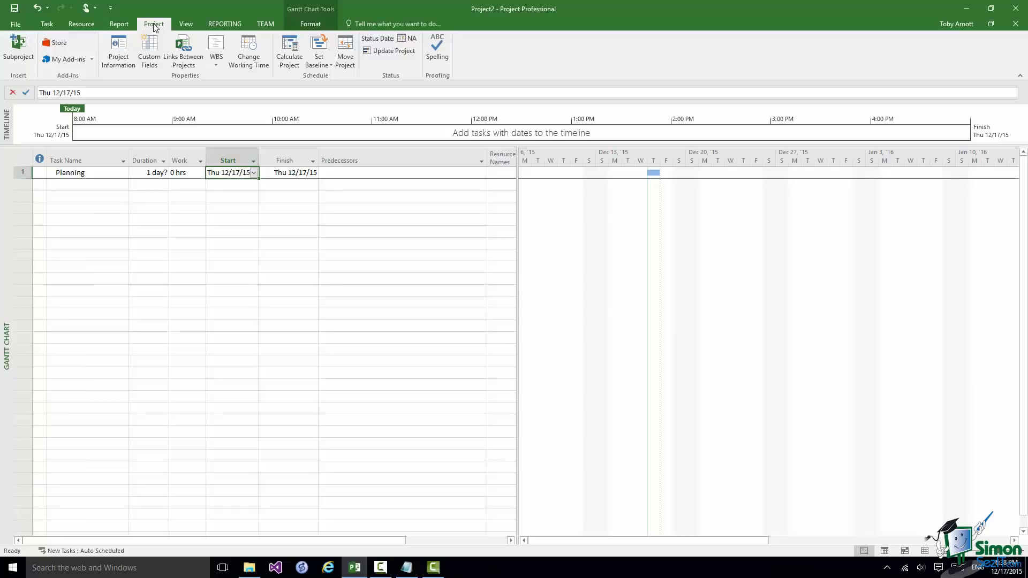
{"action": "left_click", "coordinate": [115, 52]}
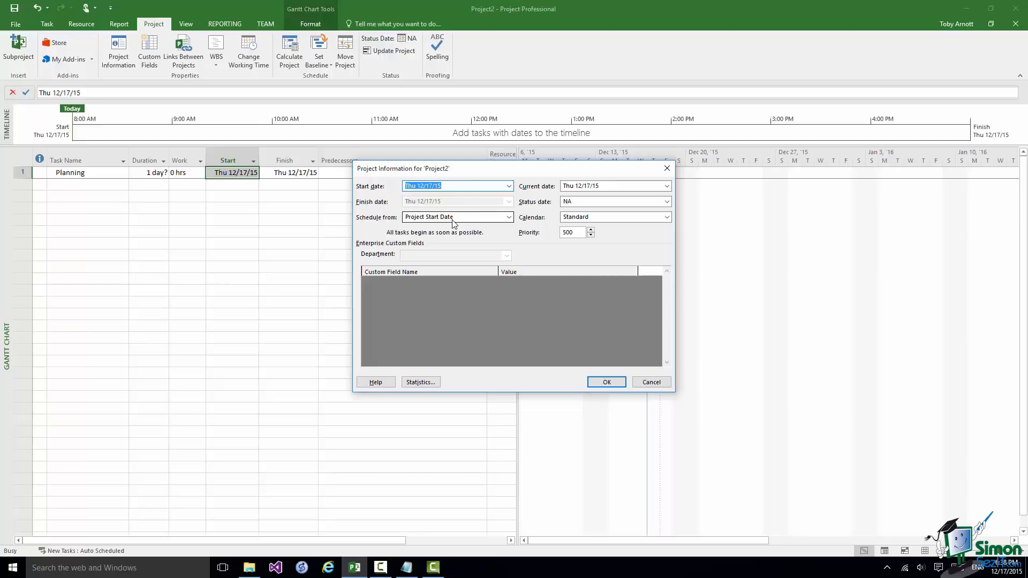
{"action": "left_click", "coordinate": [510, 219]}
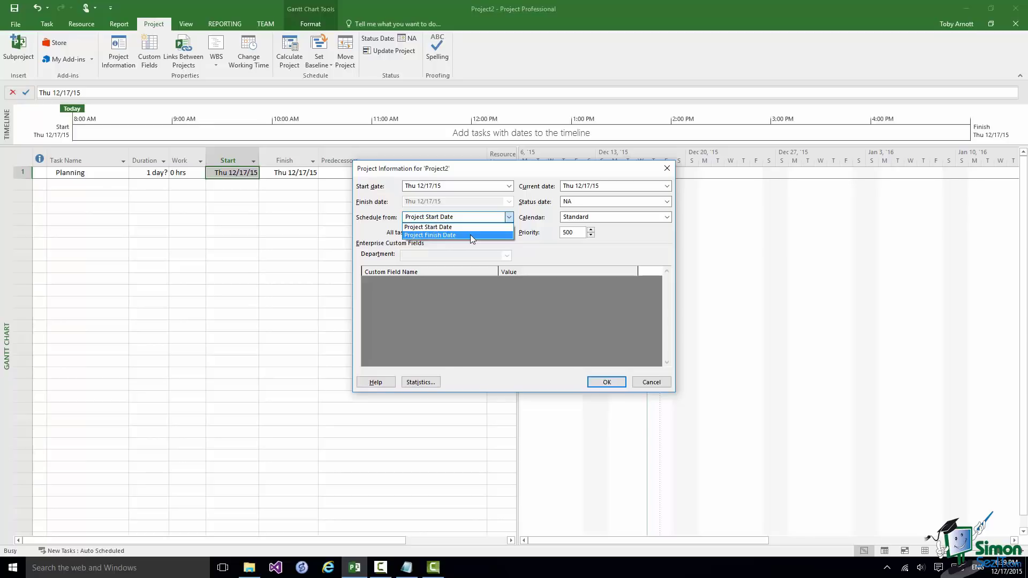
{"action": "key", "text": "Escape"}
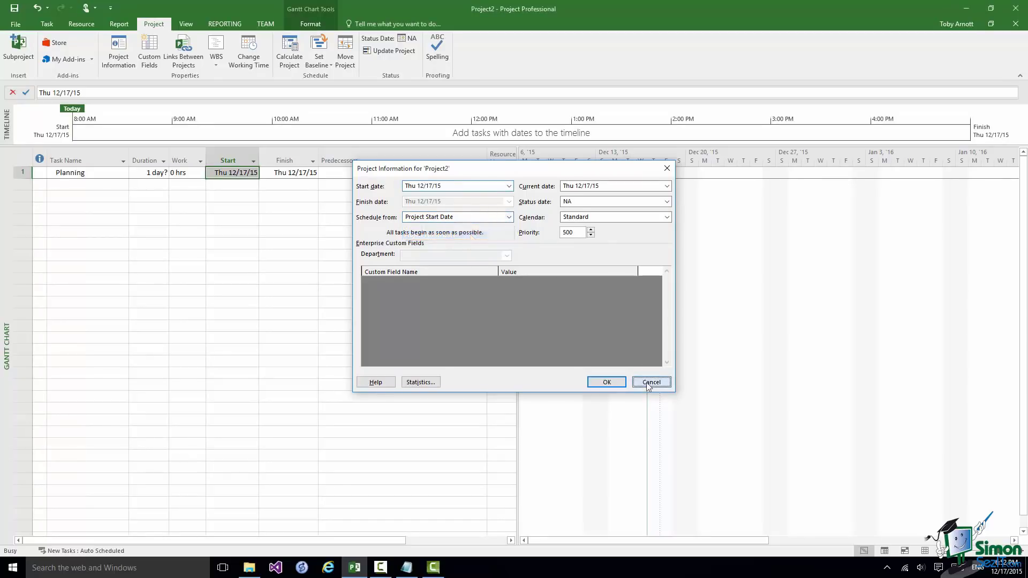
{"action": "left_click", "coordinate": [647, 384]}
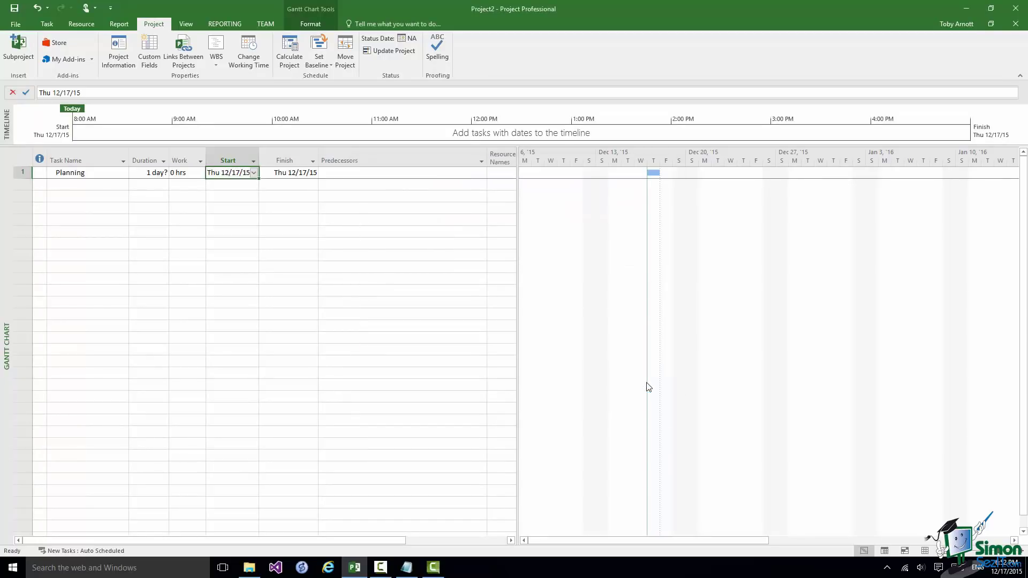
List the ten wedding tasks, Planning through Honeymoon, then show the File Info page.
{"action": "left_click", "coordinate": [64, 185]}
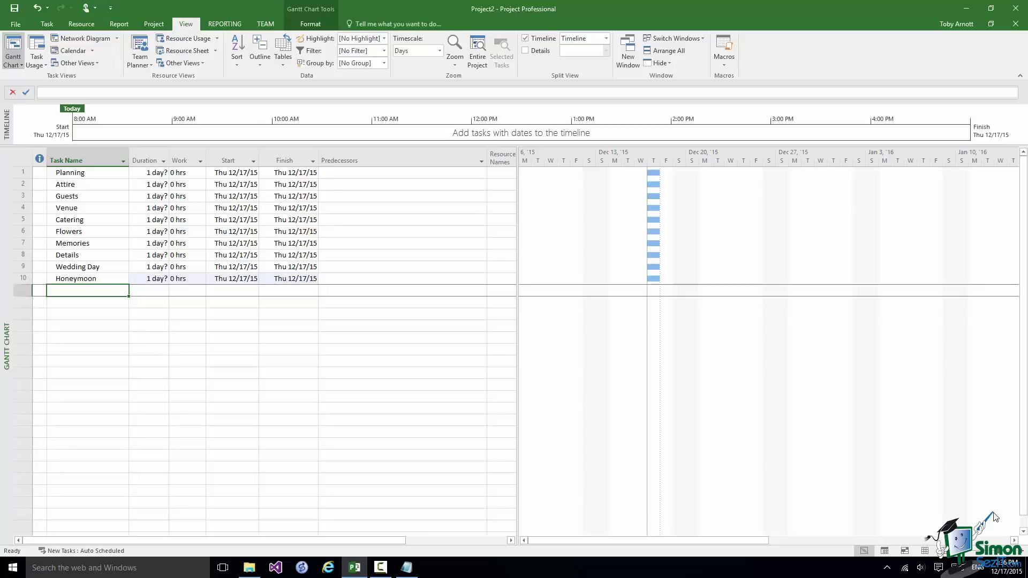
{"action": "left_click", "coordinate": [17, 24]}
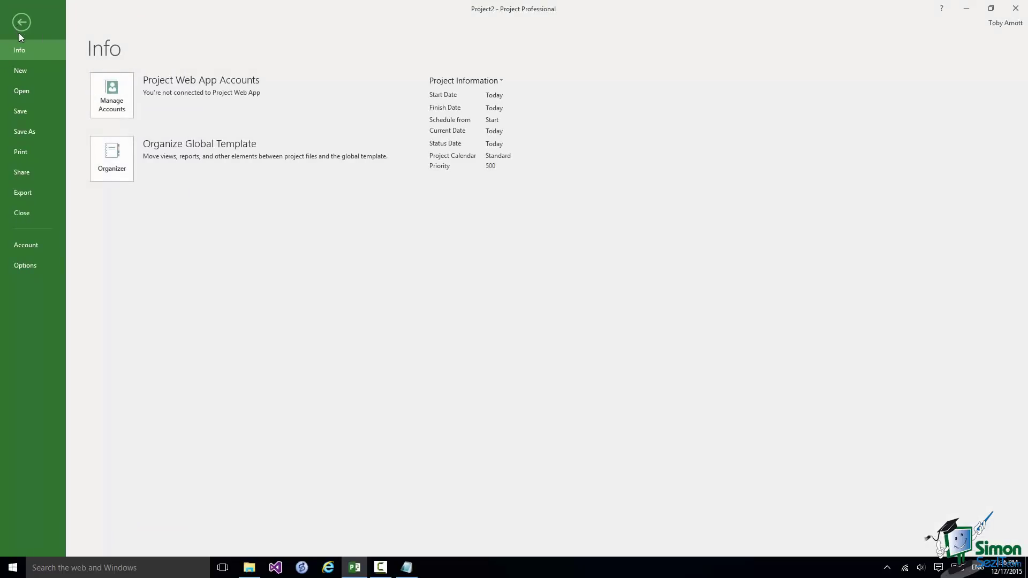
Open the Save As page for Project2.
{"action": "left_click", "coordinate": [28, 132]}
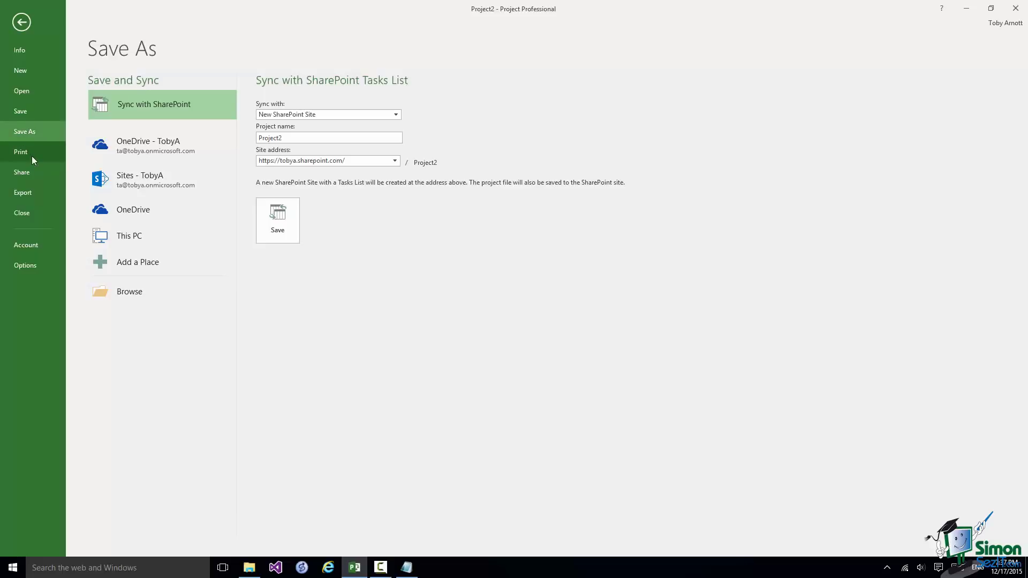
List the recent folders on This PC as save locations.
{"action": "left_click", "coordinate": [135, 240]}
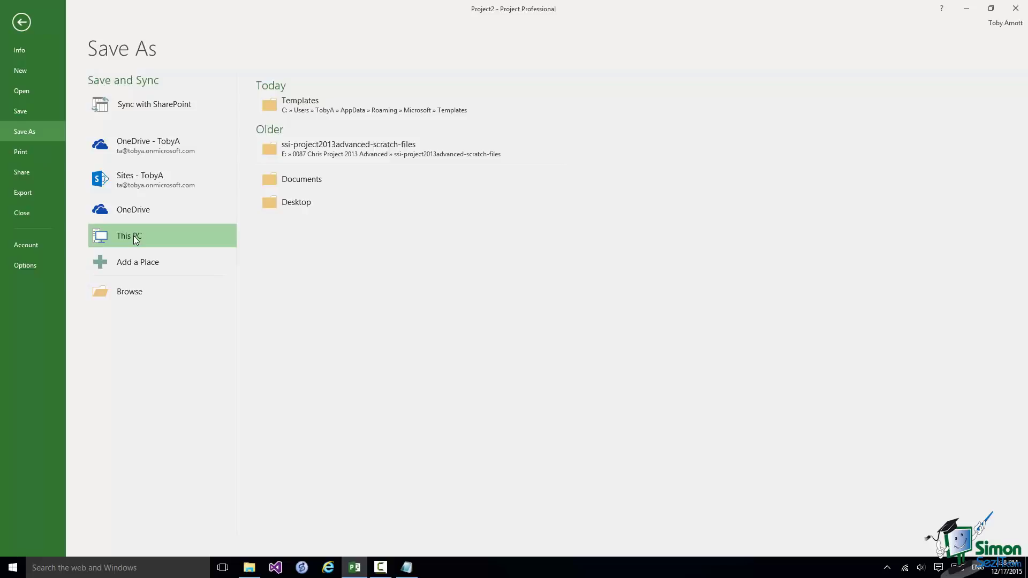
Save Project2 as 'SSI Wedding 01.mpp' in the Project 2016 Course Files folder.
{"action": "left_click", "coordinate": [133, 294]}
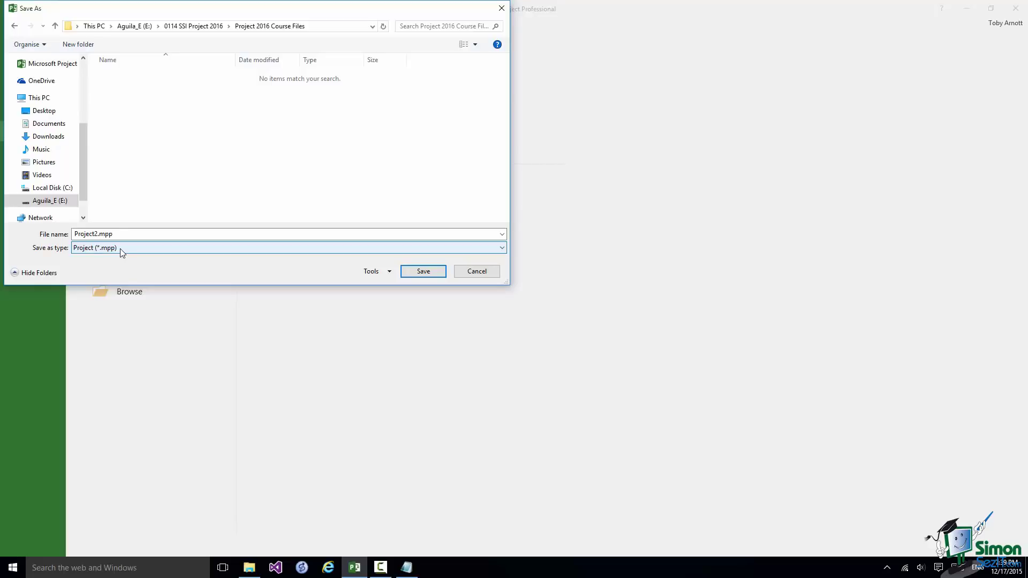
{"action": "left_click", "coordinate": [98, 234]}
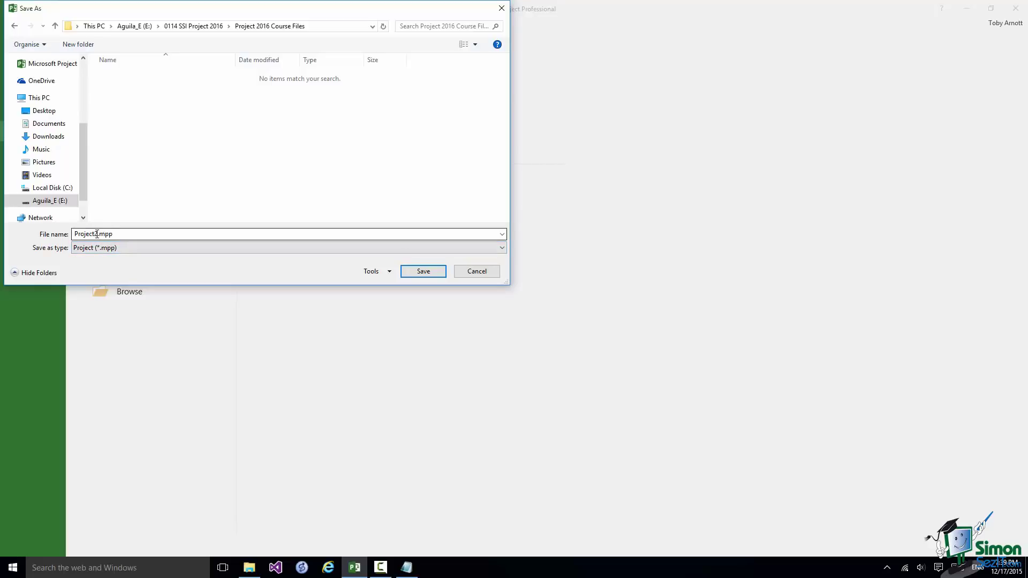
{"action": "double_click", "coordinate": [98, 234]}
{"action": "left_click", "coordinate": [104, 234]}
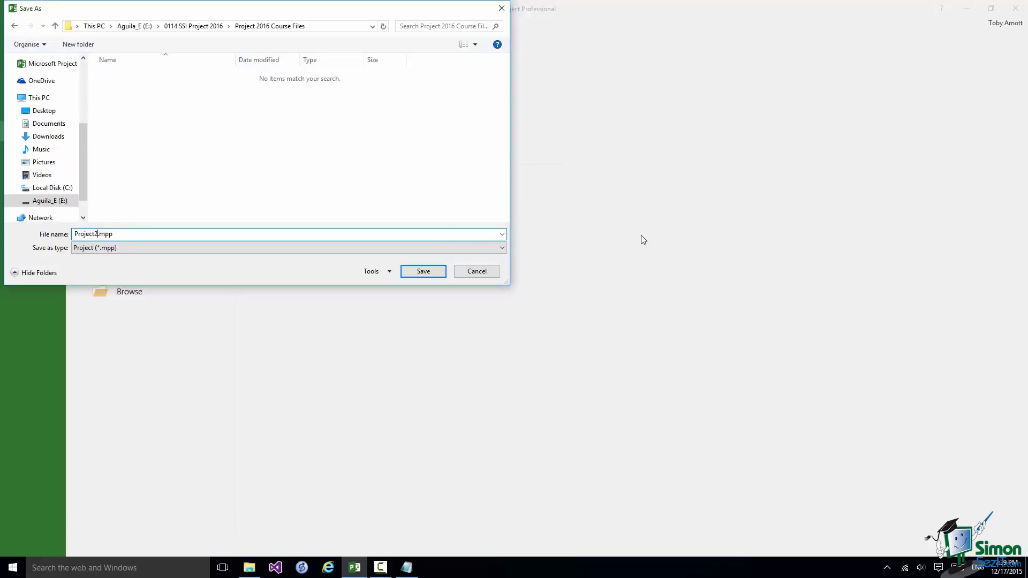
{"action": "key", "text": "BackSpace"}
{"action": "key", "text": "BackSpace"}
{"action": "key", "text": "BackSpace"}
{"action": "key", "text": "BackSpace"}
{"action": "key", "text": "BackSpace"}
{"action": "key", "text": "BackSpace"}
{"action": "key", "text": "BackSpace"}
{"action": "key", "text": "BackSpace"}
{"action": "type", "text": "SSI Wedding 01"}
{"action": "left_click", "coordinate": [422, 273]}
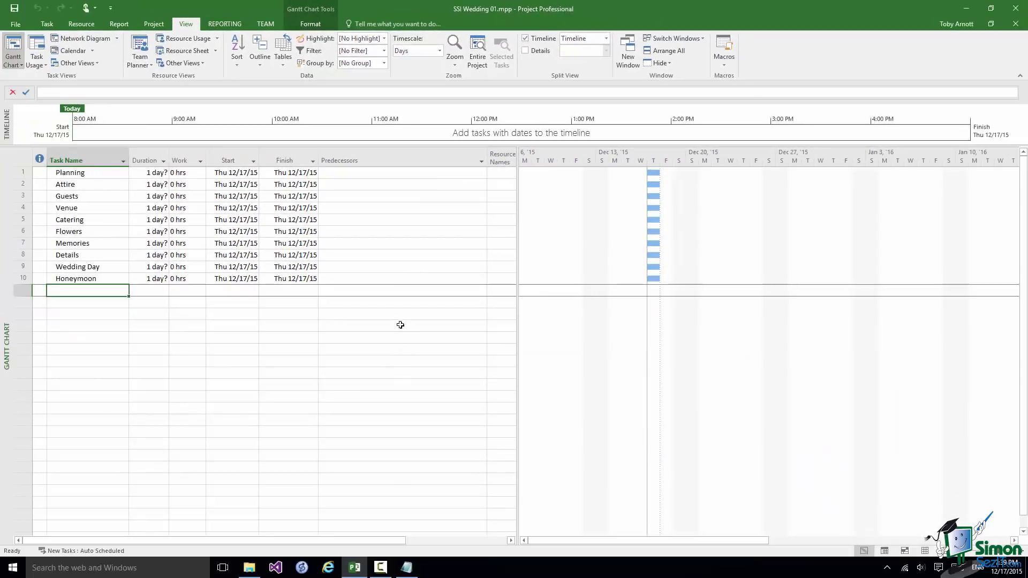
Pin Project 2016 Course Files at the top of This PC's recent save folders.
{"action": "left_click", "coordinate": [21, 26]}
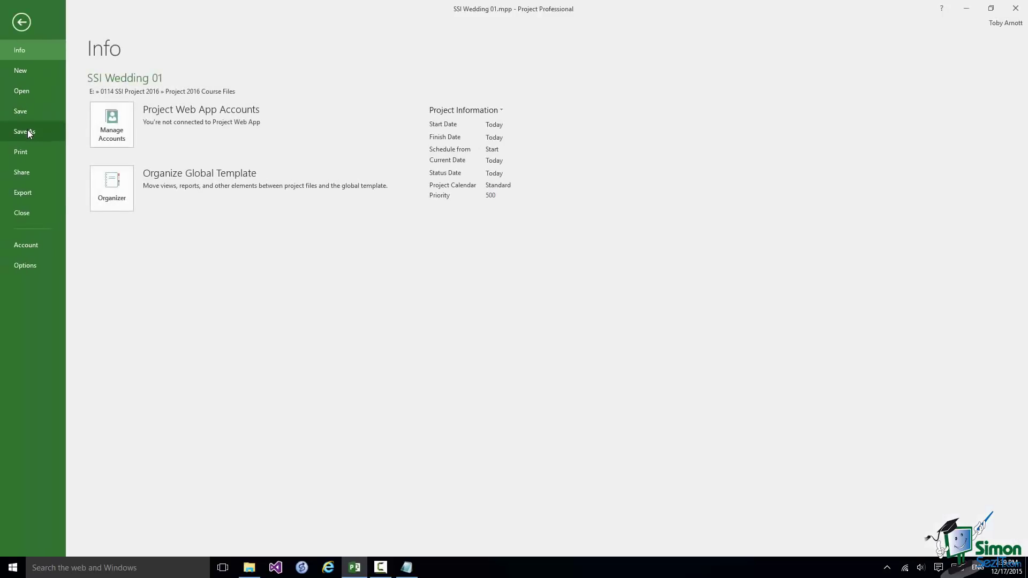
{"action": "left_click", "coordinate": [28, 131]}
{"action": "left_click", "coordinate": [135, 236]}
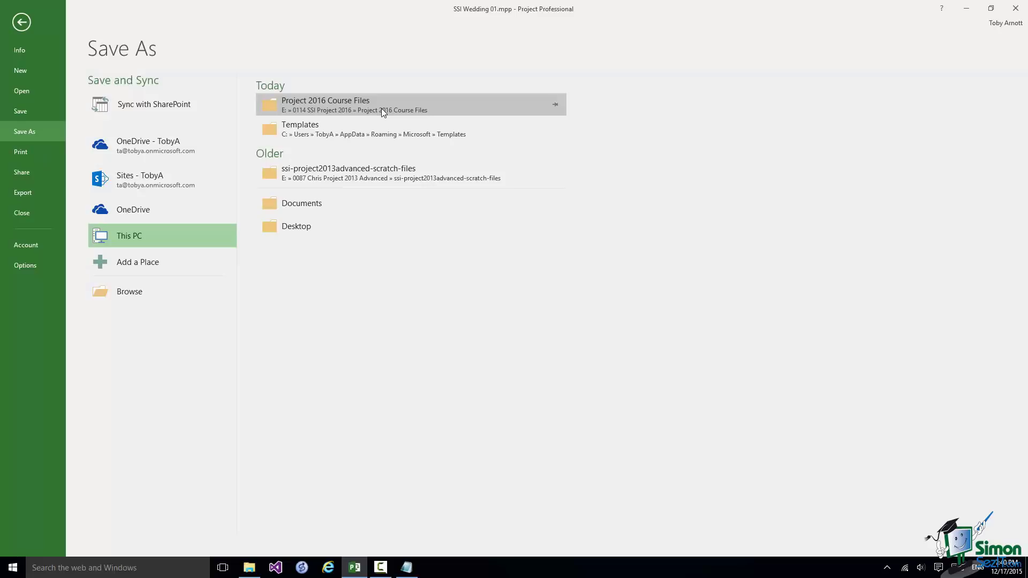
{"action": "left_click", "coordinate": [557, 105]}
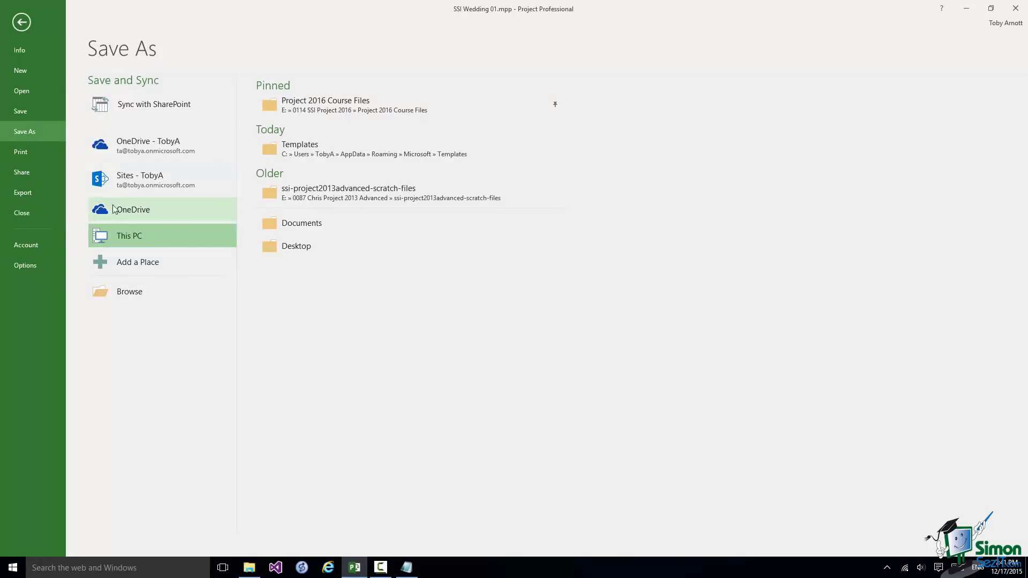
Close SSI Wedding 01 and dismiss the Project Options dialog without changes.
{"action": "left_click", "coordinate": [23, 215]}
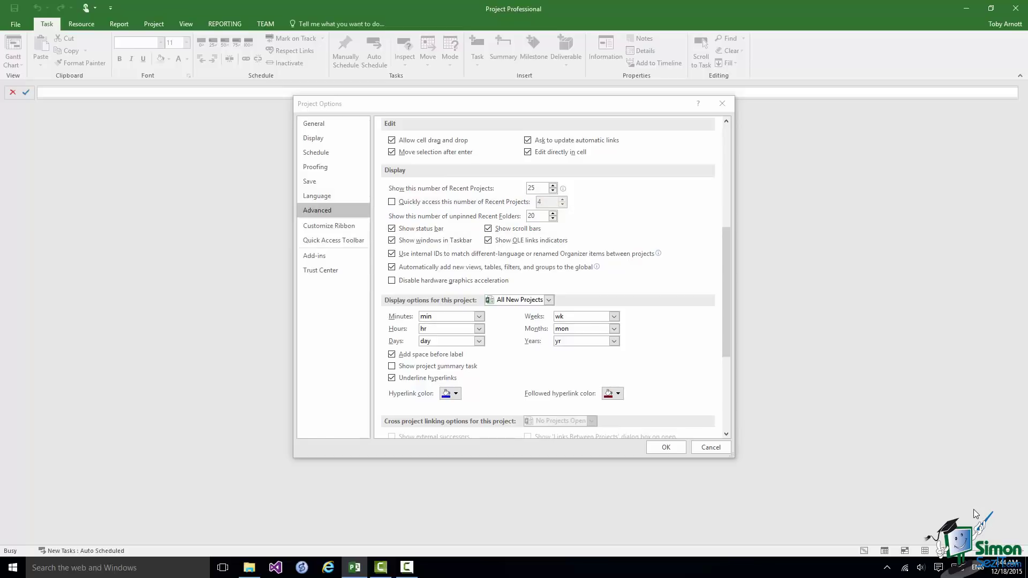
{"action": "left_click", "coordinate": [707, 452]}
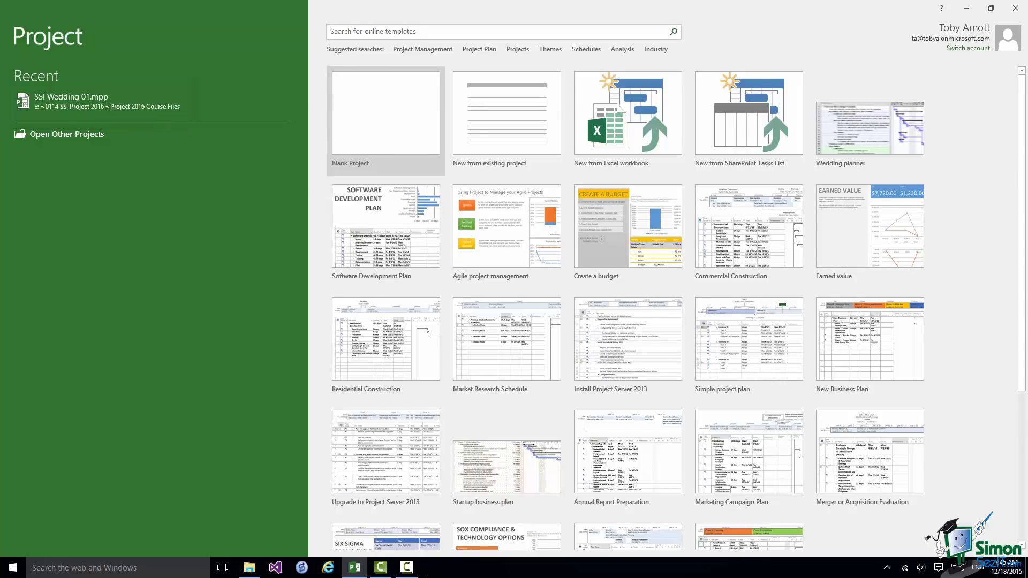
Create a blank project and enter its first task, 'Task 1'.
{"action": "left_click", "coordinate": [379, 120]}
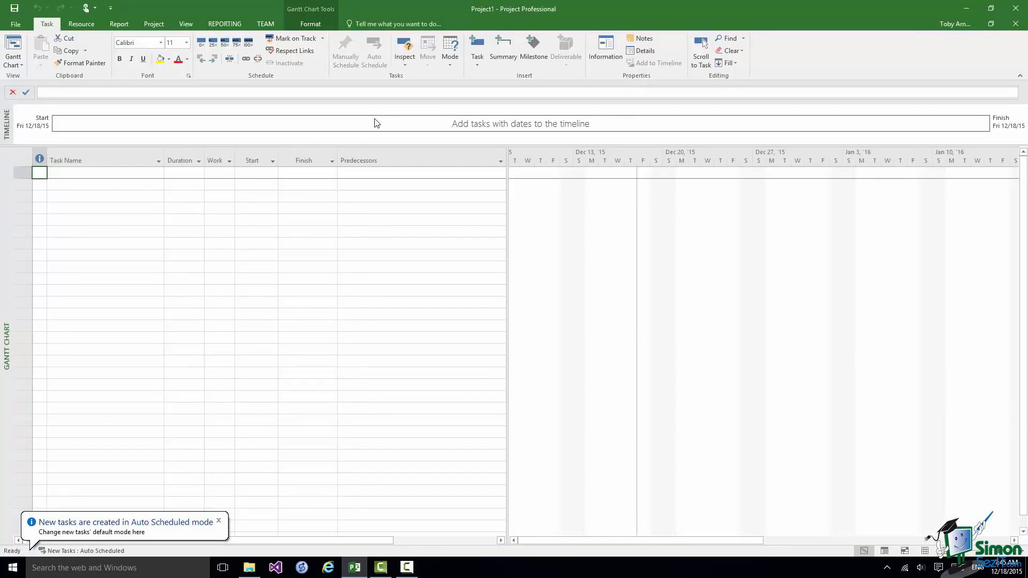
{"action": "left_click", "coordinate": [64, 173]}
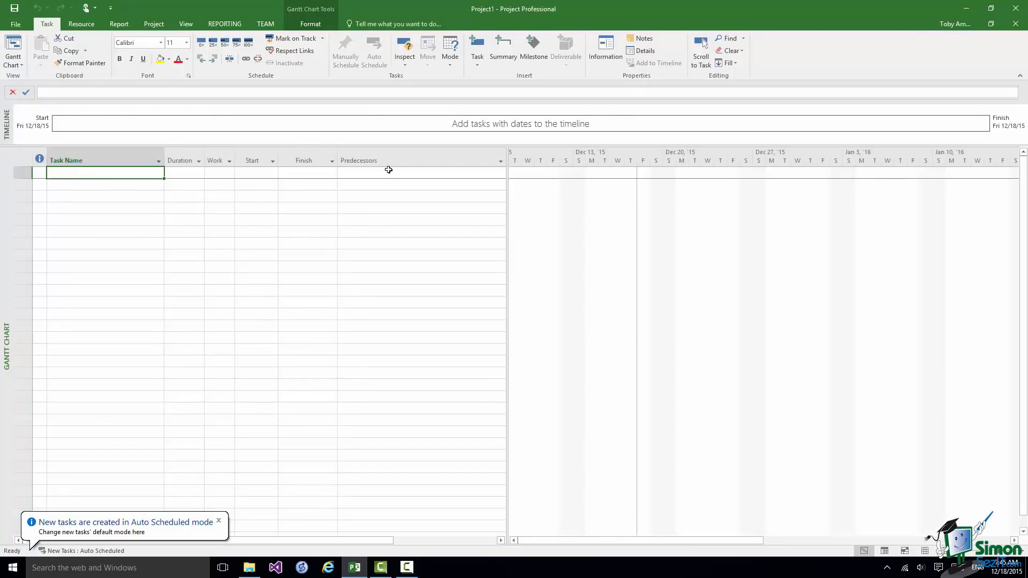
{"action": "type", "text": "Task 1"}
{"action": "left_click", "coordinate": [114, 184]}
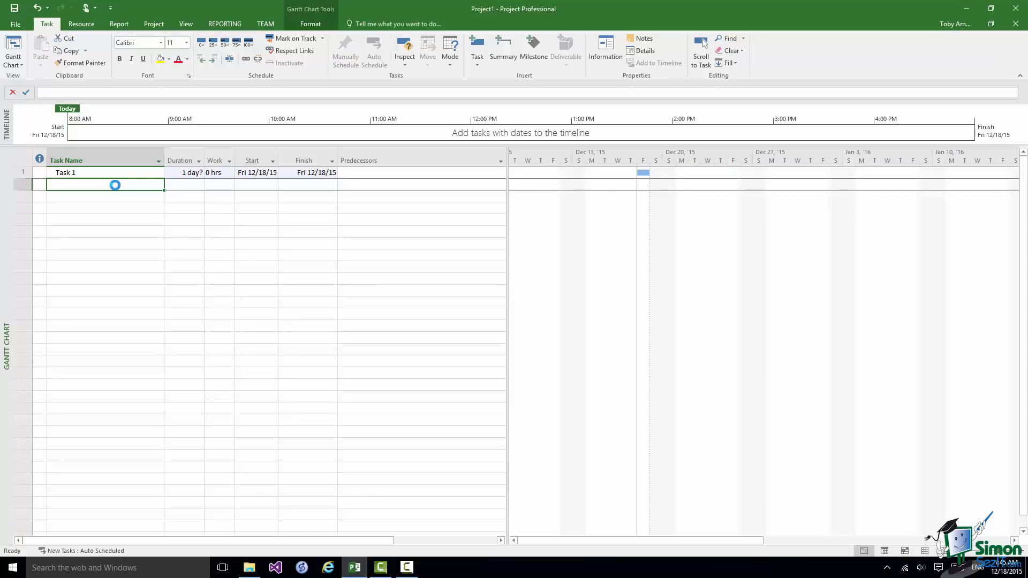
Reopen SSI Wedding 01.mpp from the File backstage's Recent projects list.
{"action": "left_click", "coordinate": [11, 25]}
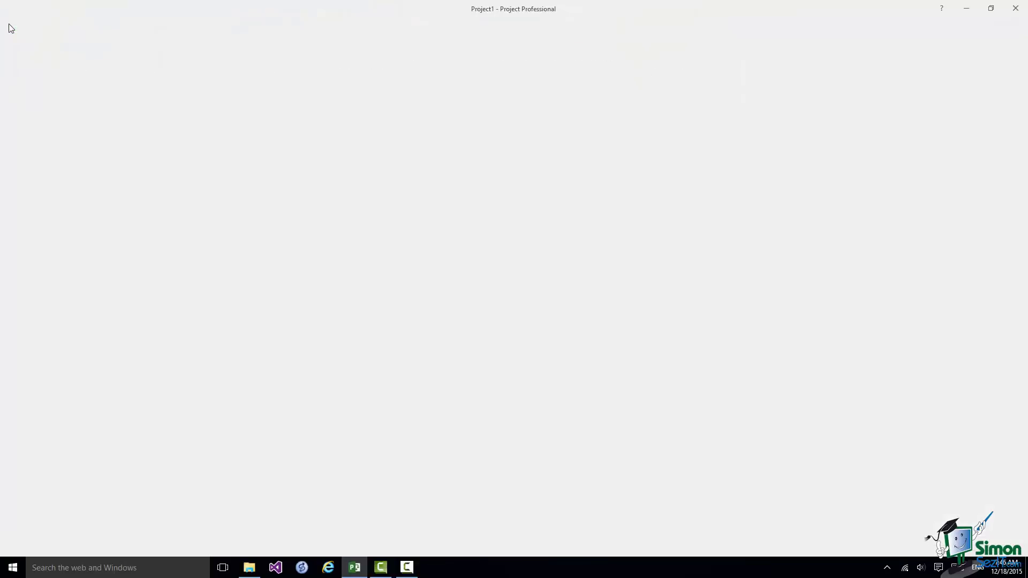
{"action": "left_click", "coordinate": [20, 90]}
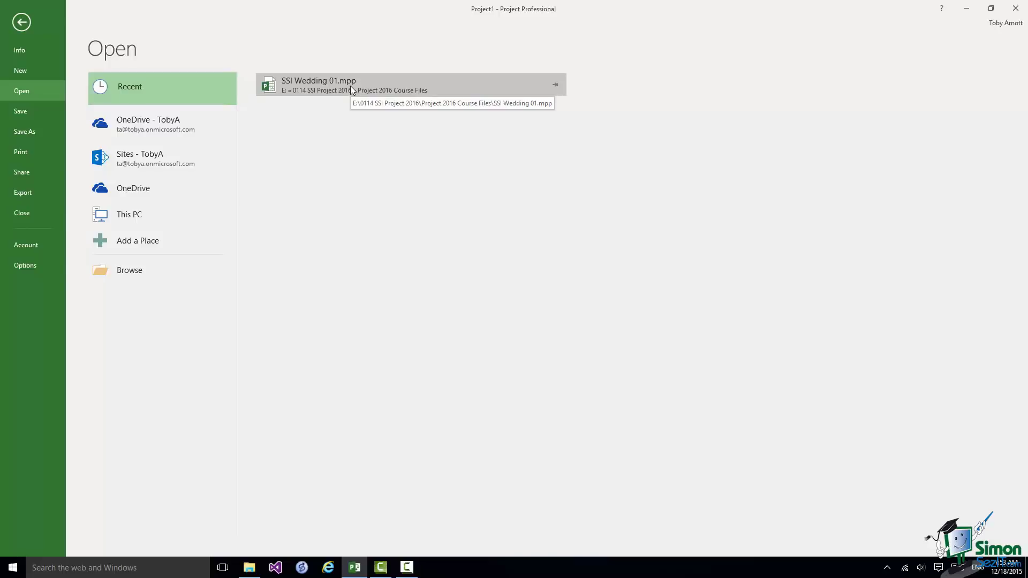
{"action": "left_click", "coordinate": [351, 85]}
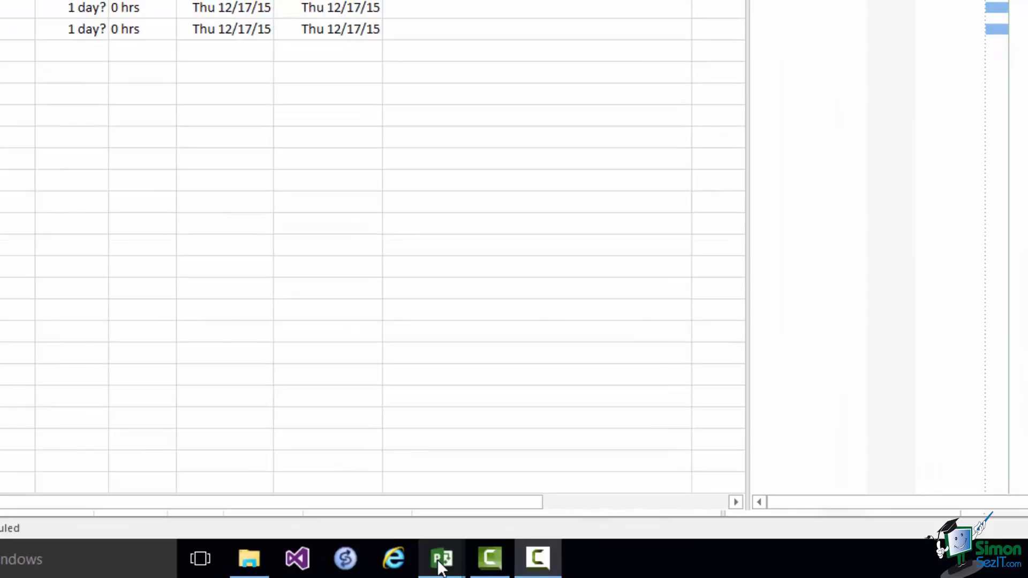
{"action": "mouse_move", "coordinate": [440, 563]}
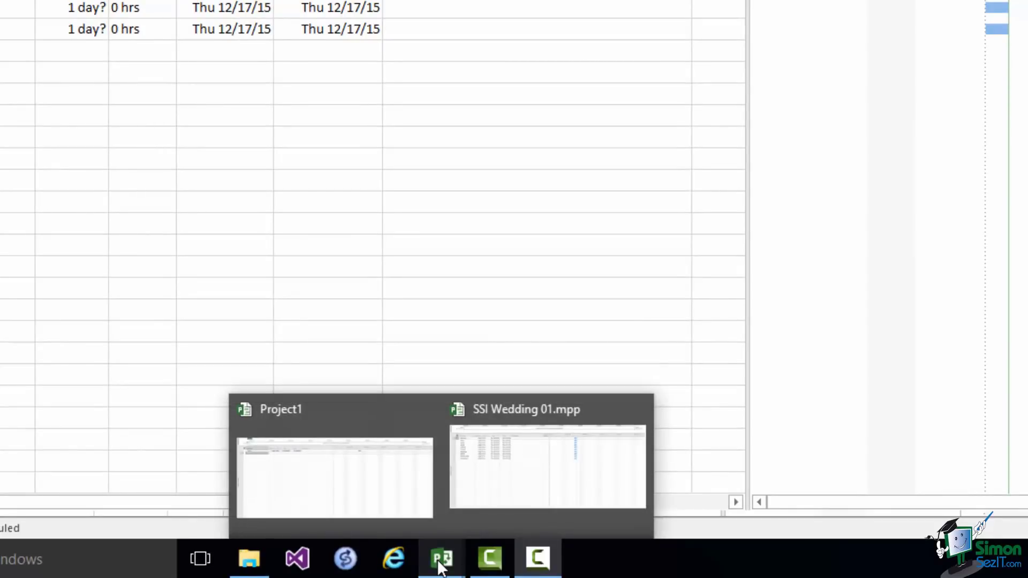
{"action": "left_click", "coordinate": [333, 464]}
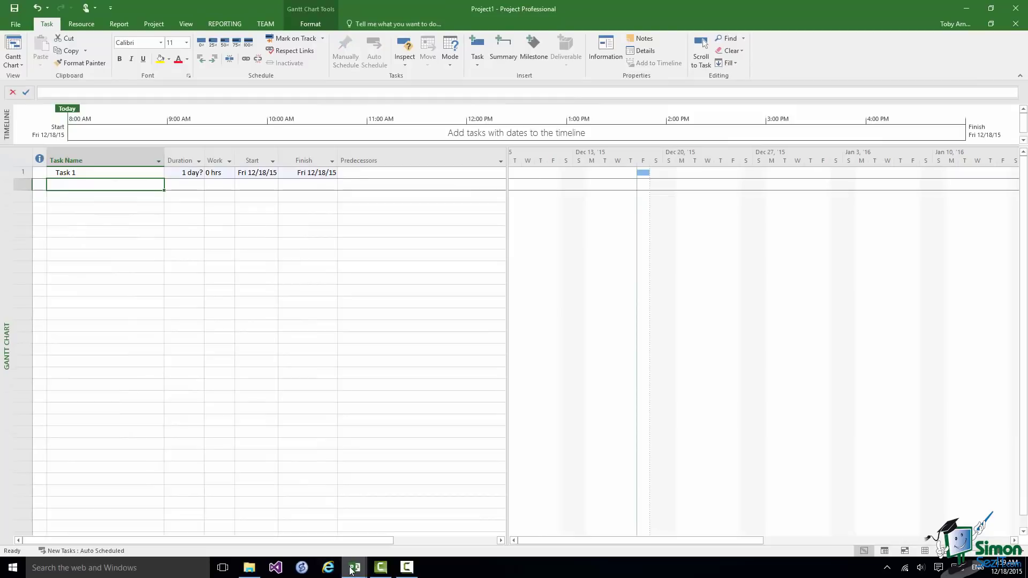
{"action": "mouse_move", "coordinate": [352, 570]}
{"action": "left_click", "coordinate": [406, 527]}
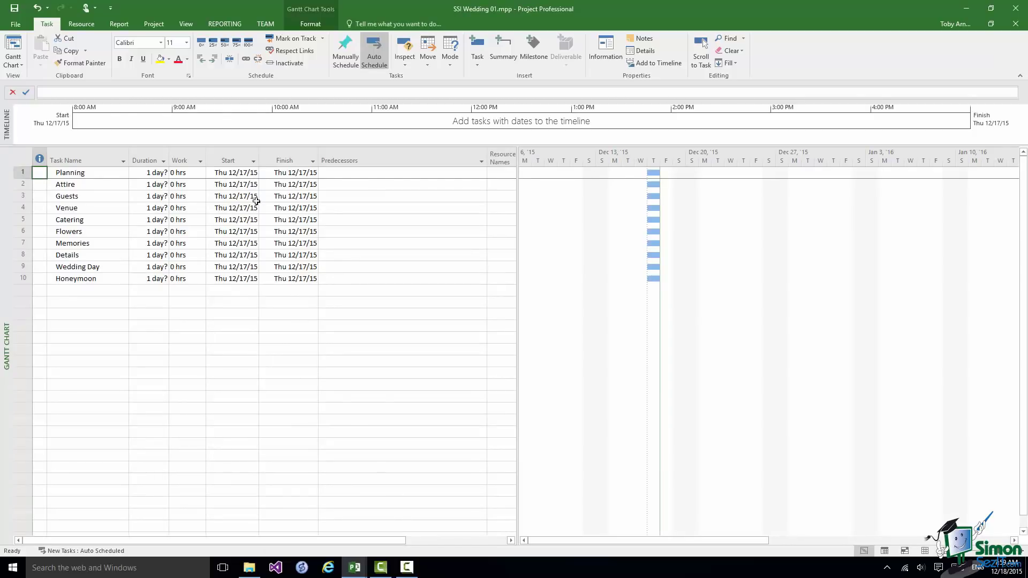
{"action": "left_click", "coordinate": [188, 23]}
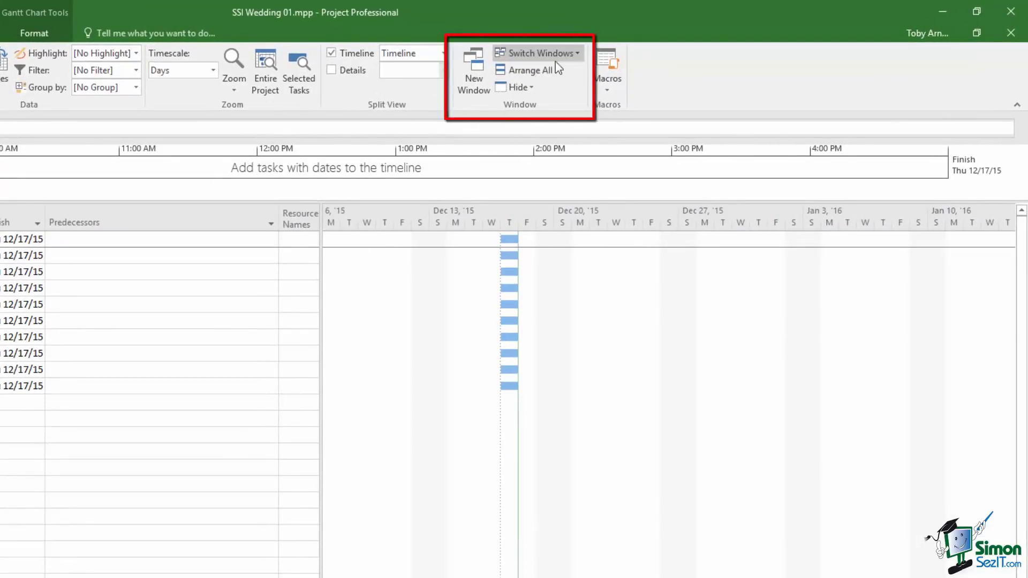
{"action": "left_click", "coordinate": [584, 57]}
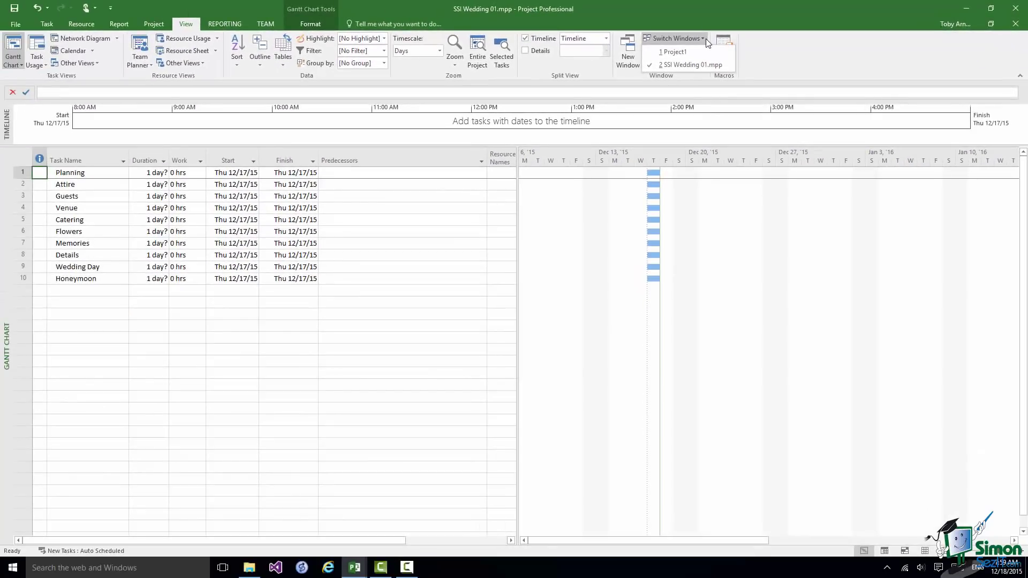
{"action": "left_click", "coordinate": [676, 51]}
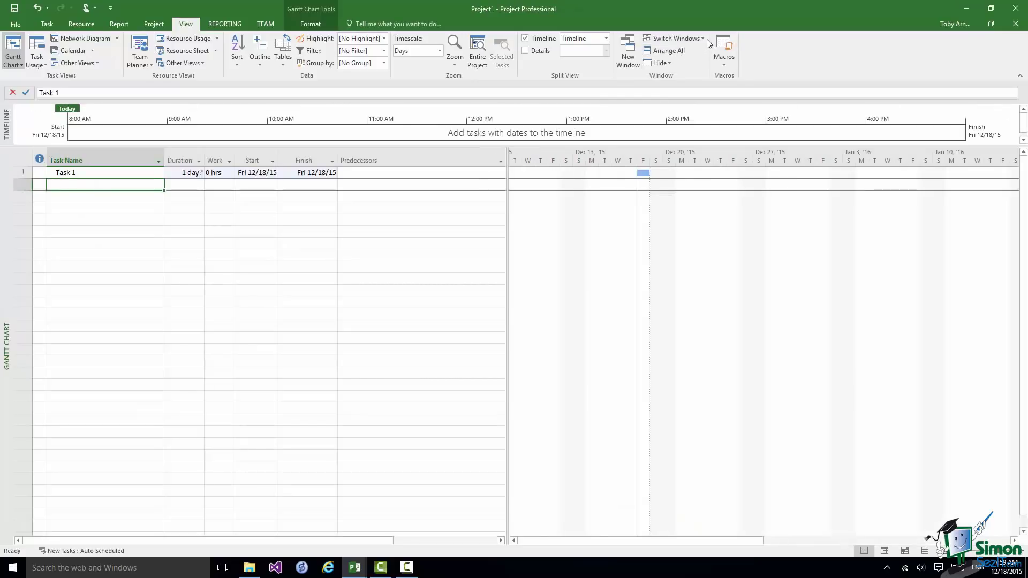
{"action": "left_click", "coordinate": [703, 39]}
{"action": "left_click", "coordinate": [693, 64]}
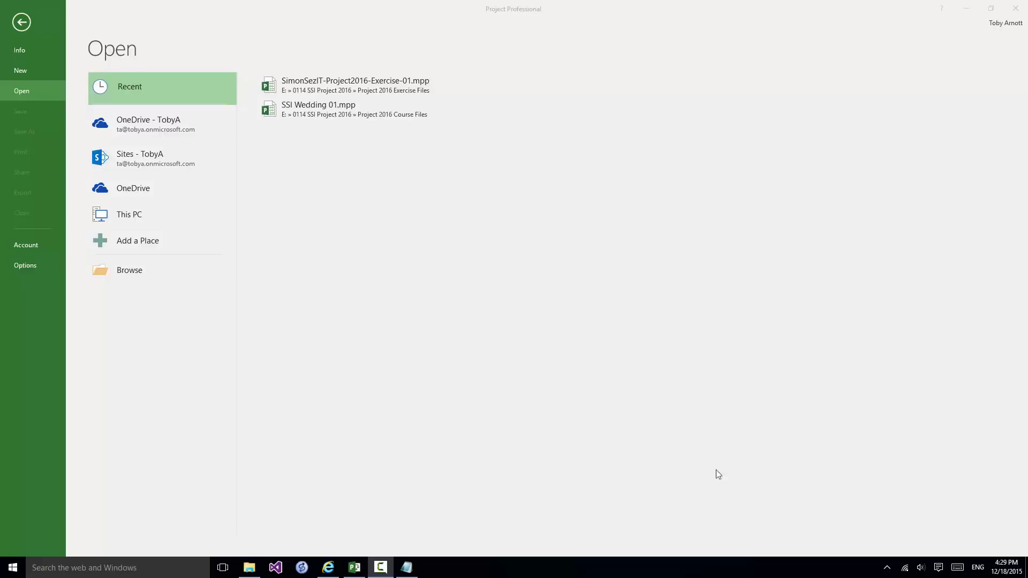
Open SSI Wedding 01.mpp from the Recent projects list.
{"action": "left_click", "coordinate": [338, 112]}
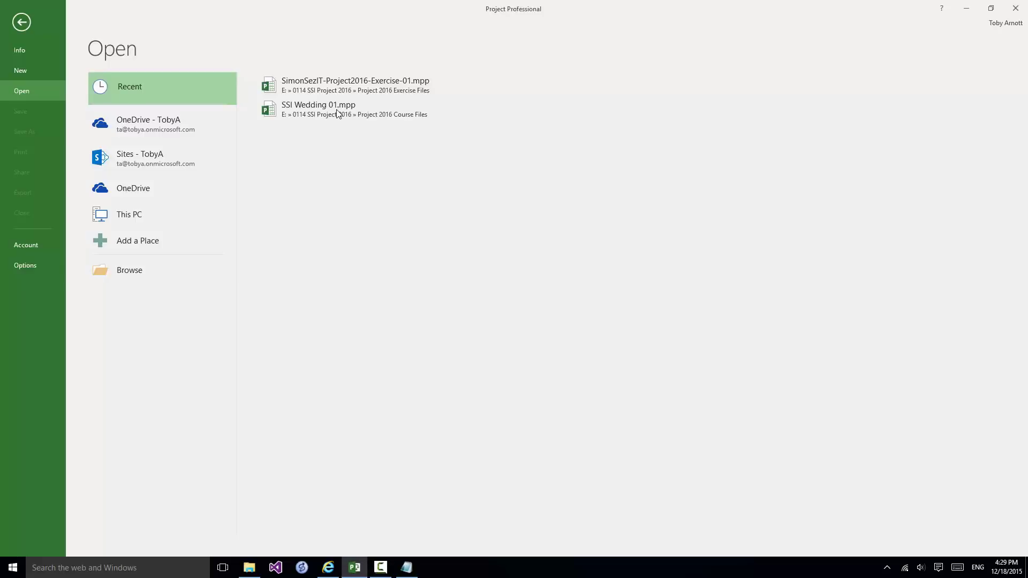
{"action": "left_click", "coordinate": [338, 113]}
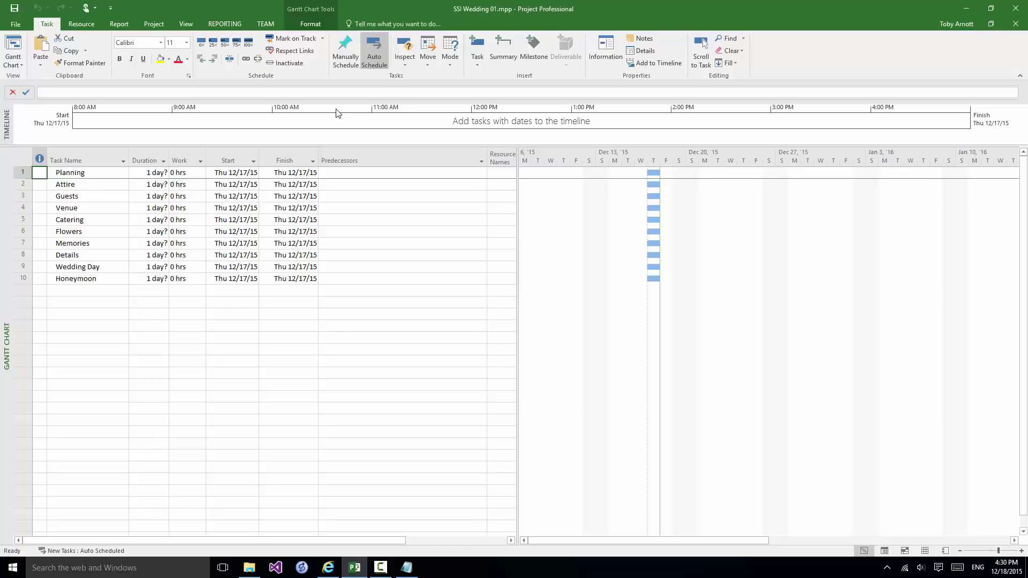
Set the Planning task's duration to 8 days using the Duration spinner.
{"action": "left_click", "coordinate": [145, 175]}
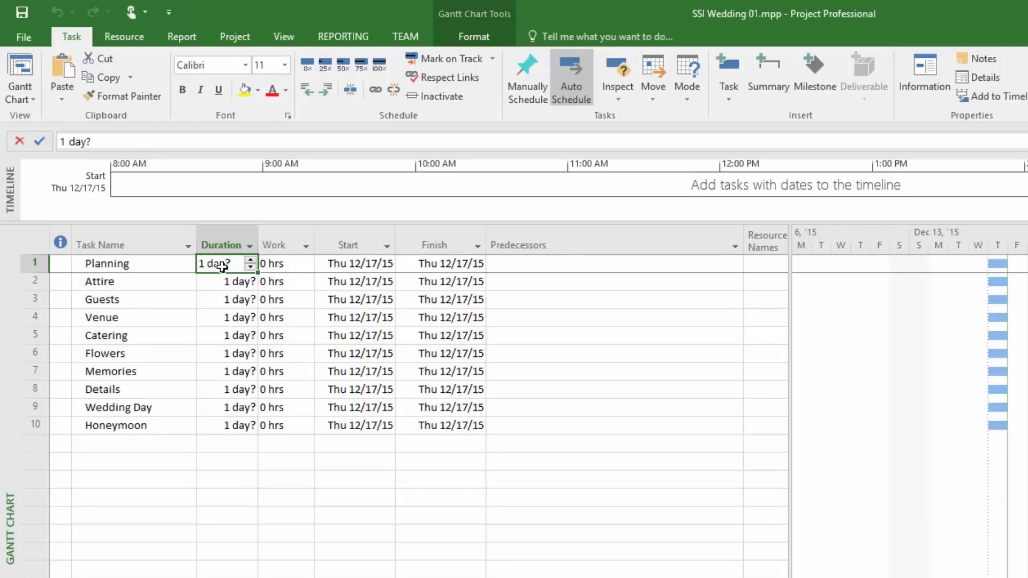
{"action": "left_click", "coordinate": [250, 261]}
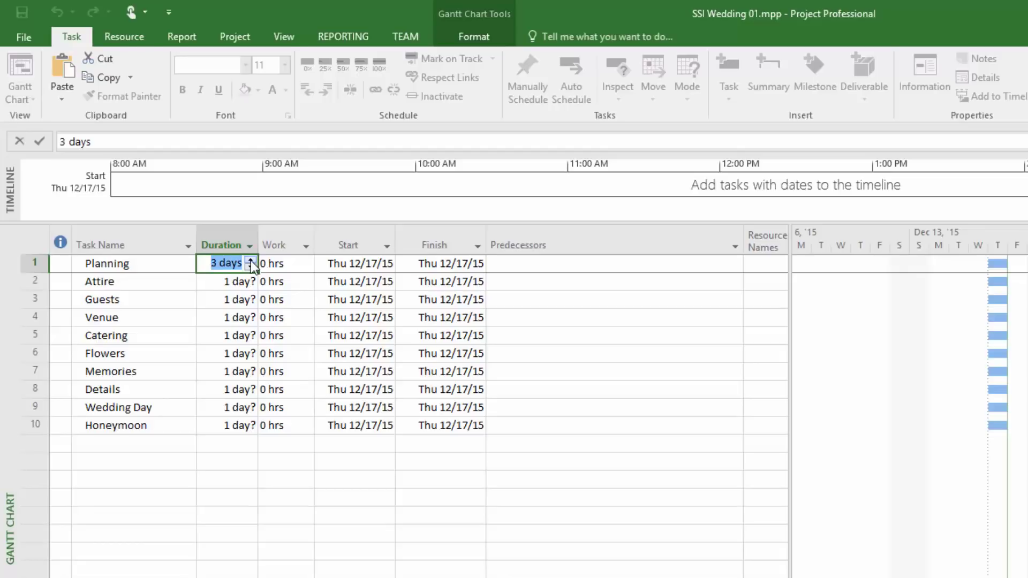
{"action": "left_click", "coordinate": [250, 260]}
{"action": "left_click", "coordinate": [250, 260]}
{"action": "left_click", "coordinate": [251, 261]}
{"action": "left_click", "coordinate": [251, 260]}
{"action": "left_click", "coordinate": [250, 261]}
{"action": "left_click", "coordinate": [250, 260]}
{"action": "left_click", "coordinate": [250, 260]}
{"action": "left_click", "coordinate": [251, 261]}
{"action": "left_click", "coordinate": [251, 266]}
{"action": "left_click", "coordinate": [250, 266]}
{"action": "left_click", "coordinate": [250, 267]}
{"action": "left_click", "coordinate": [233, 282]}
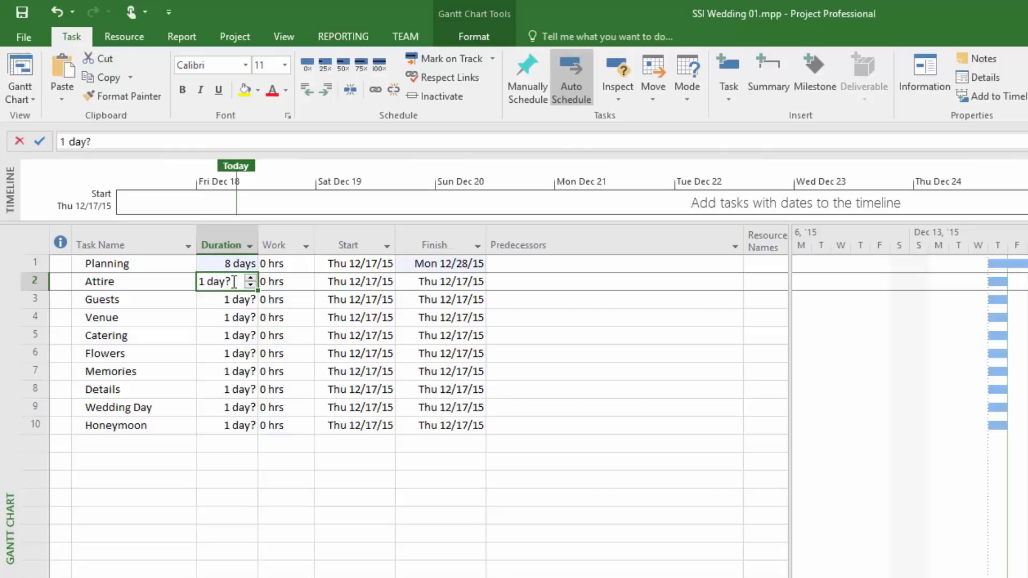
Replace the Attire task's duration with 3 days.
{"action": "left_click", "coordinate": [232, 282]}
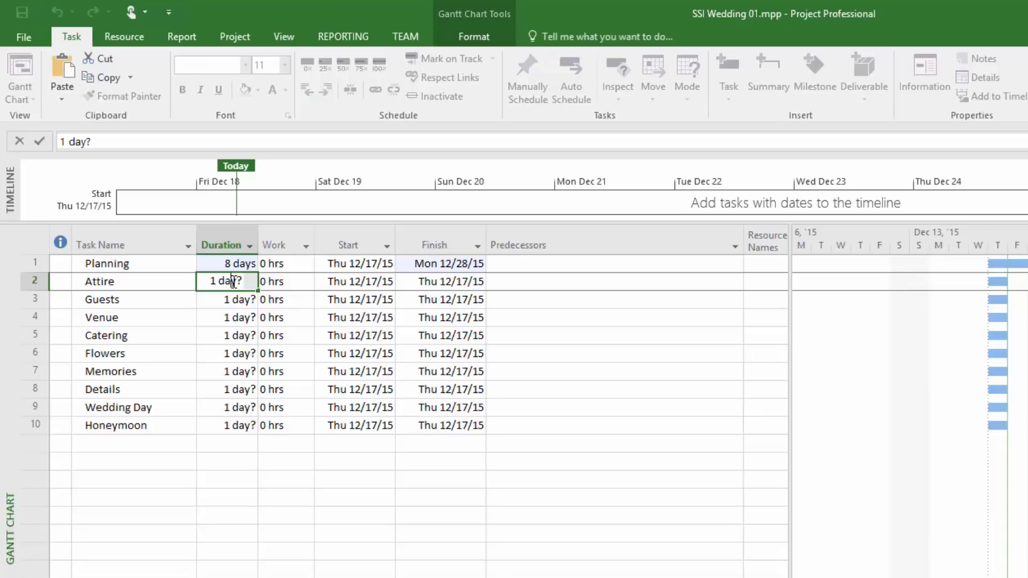
{"action": "left_click", "coordinate": [114, 140]}
{"action": "key", "text": "BackSpace"}
{"action": "key", "text": "BackSpace"}
{"action": "key", "text": "BackSpace"}
{"action": "key", "text": "BackSpace"}
{"action": "key", "text": "BackSpace"}
{"action": "key", "text": "BackSpace"}
{"action": "type", "text": "3 days"}
{"action": "left_click", "coordinate": [39, 142]}
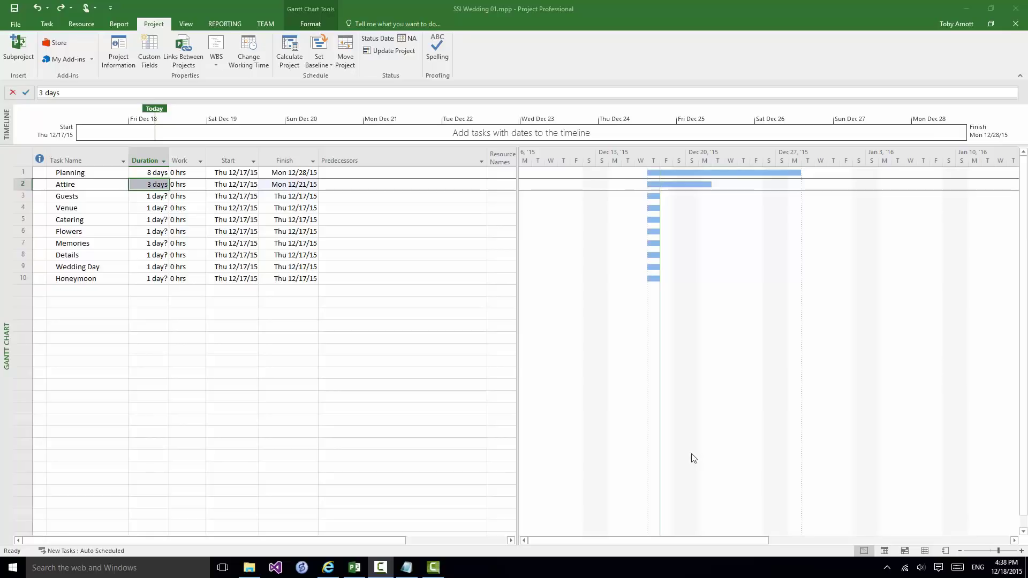
Set the project start date to Fri 12/4/15 in Project Information.
{"action": "left_click", "coordinate": [118, 47]}
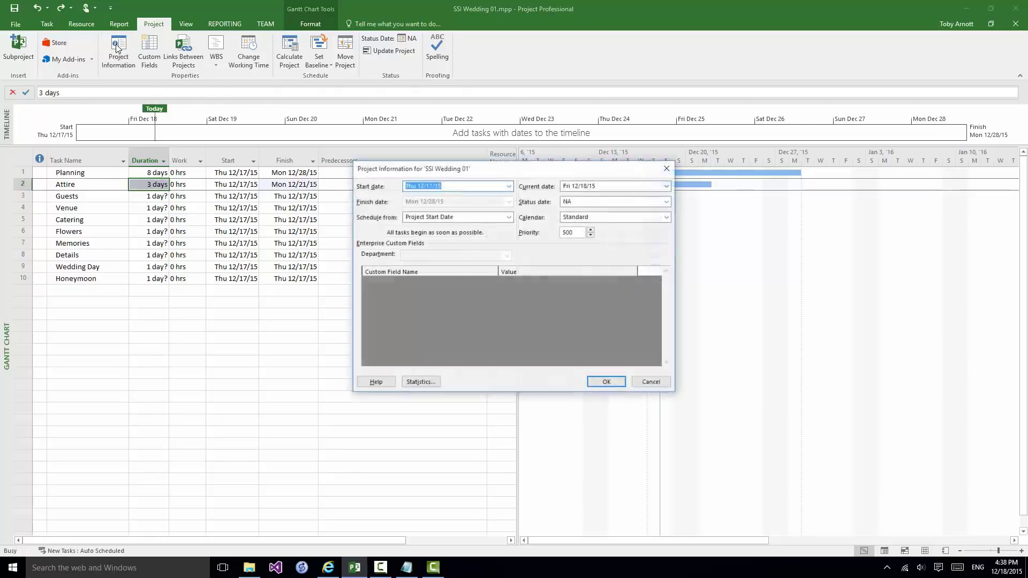
{"action": "left_click", "coordinate": [509, 185]}
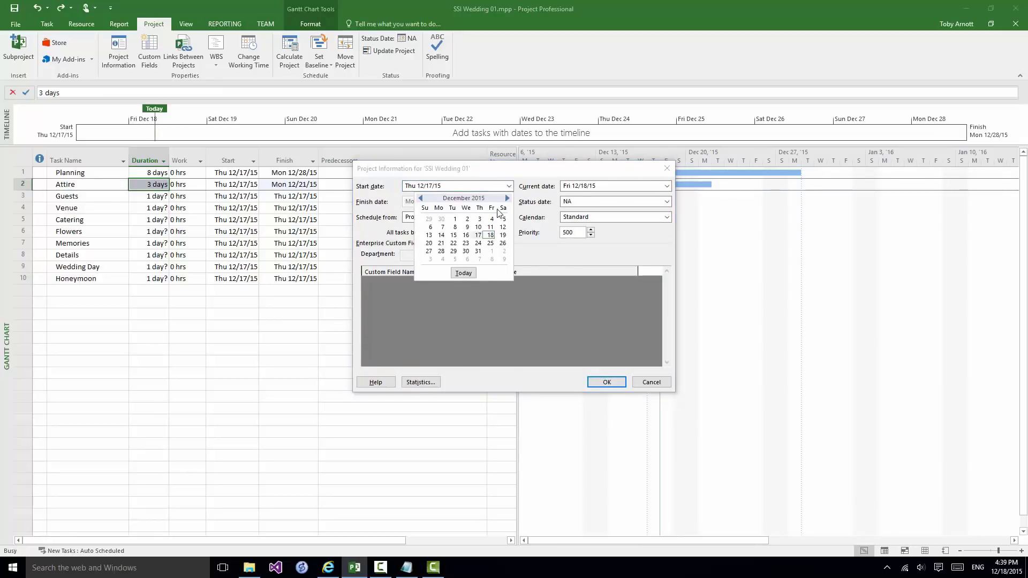
{"action": "left_click", "coordinate": [492, 220]}
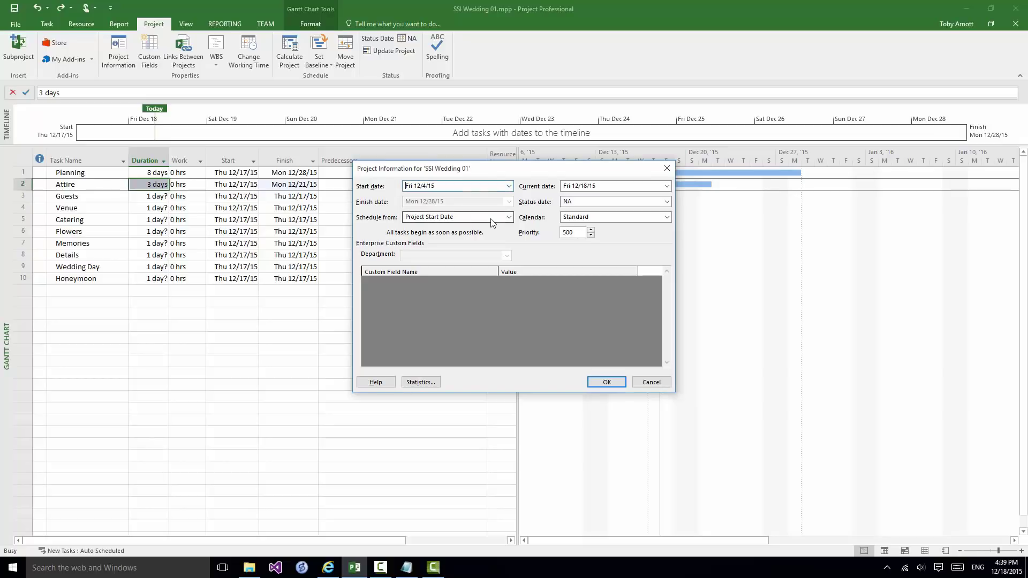
{"action": "left_click", "coordinate": [605, 382]}
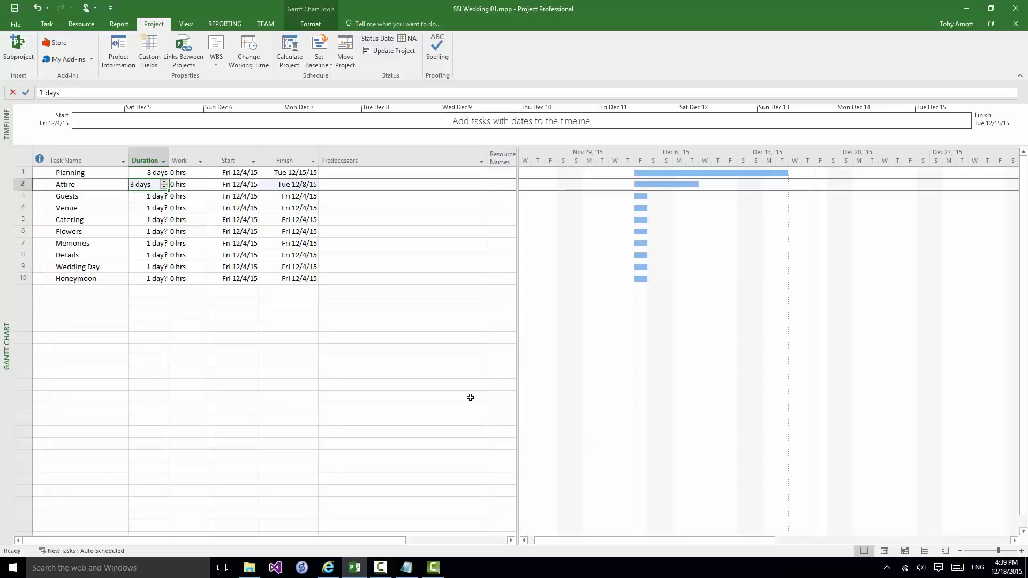
{"action": "left_click", "coordinate": [239, 184]}
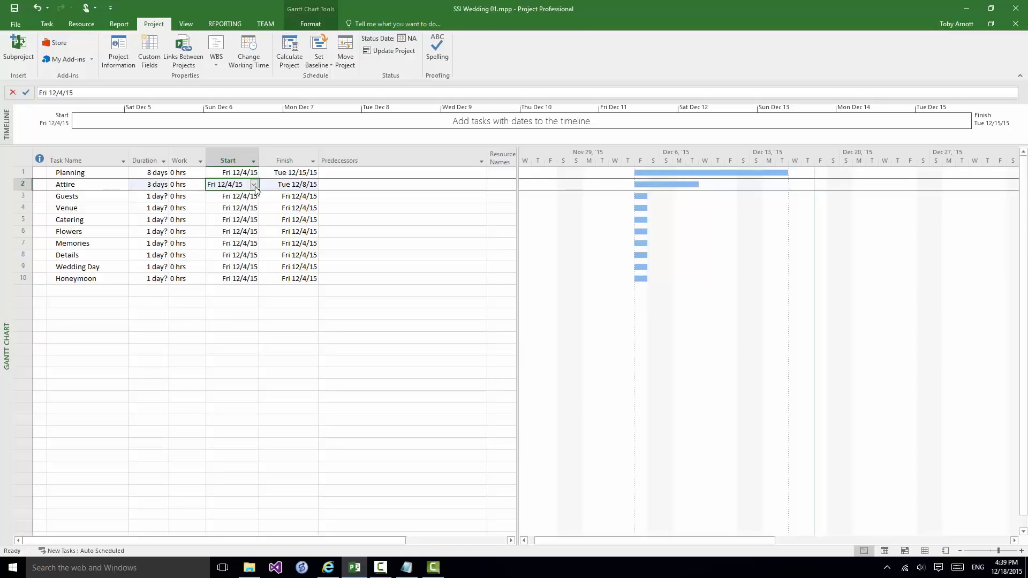
{"action": "left_click", "coordinate": [254, 185]}
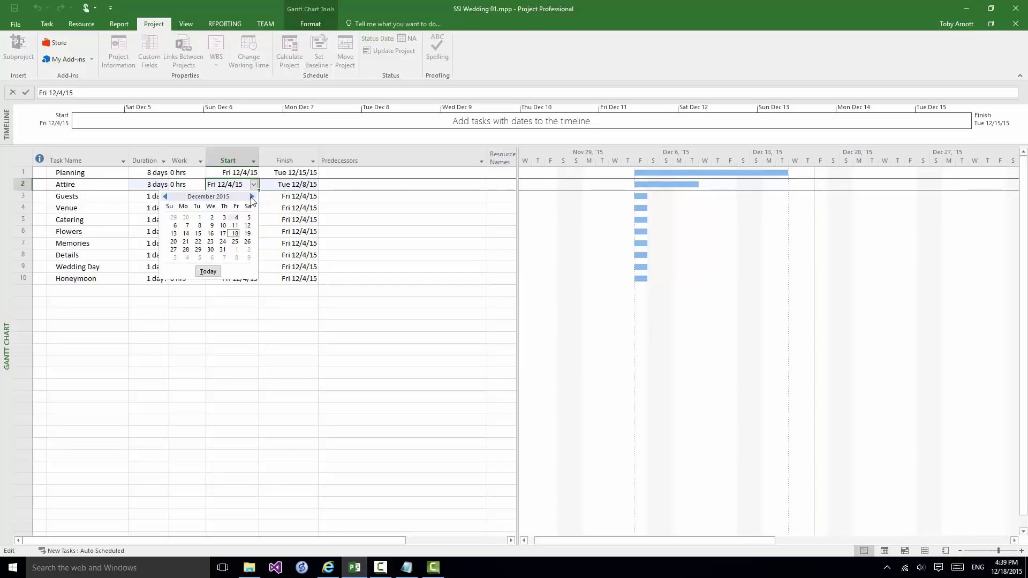
Pick Tue 1/5/16 as Attire's start date from the January 2016 calendar.
{"action": "left_click", "coordinate": [252, 197]}
{"action": "left_click", "coordinate": [199, 226]}
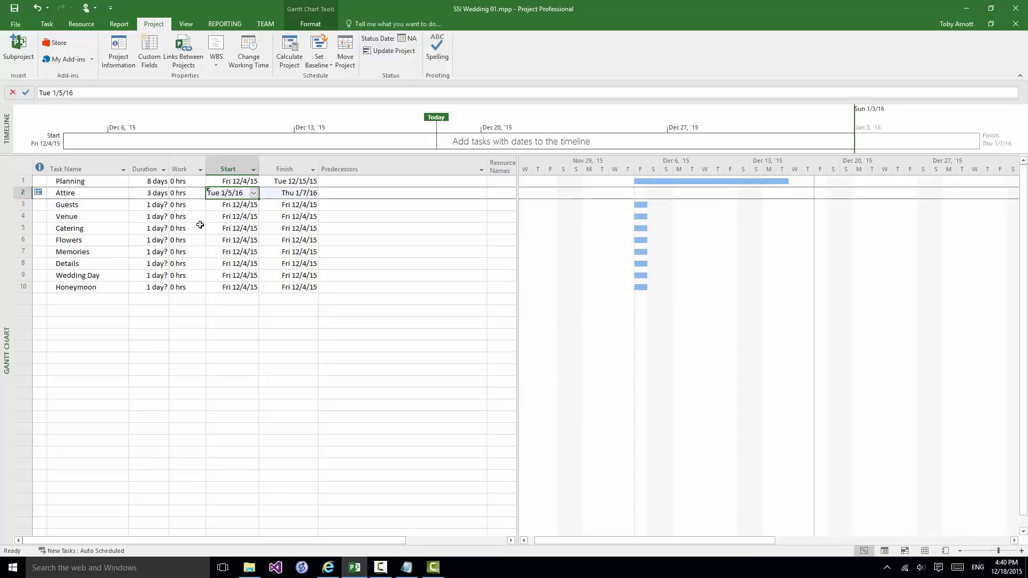
Zoom the Gantt timescale out twice, from days to months.
{"action": "left_click", "coordinate": [959, 553]}
{"action": "left_click", "coordinate": [959, 552]}
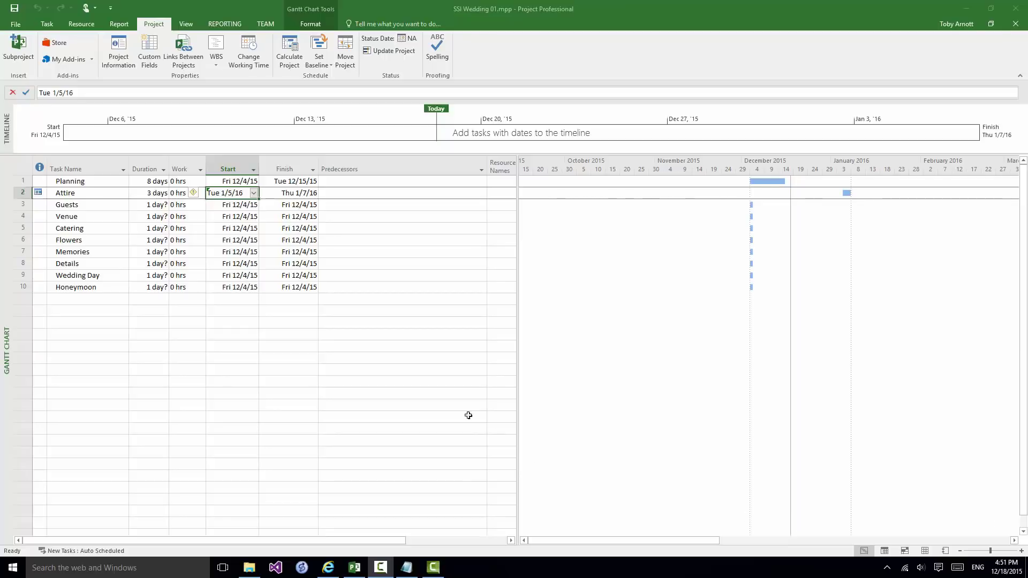
Open Task Information for the Attire task from its right-click menu.
{"action": "right_click", "coordinate": [110, 194]}
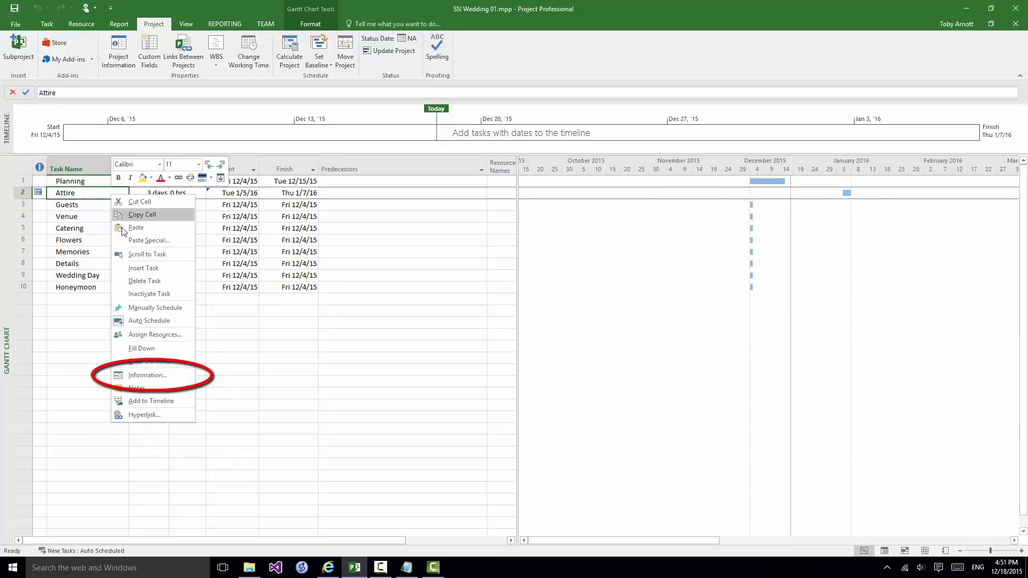
{"action": "left_click", "coordinate": [130, 378]}
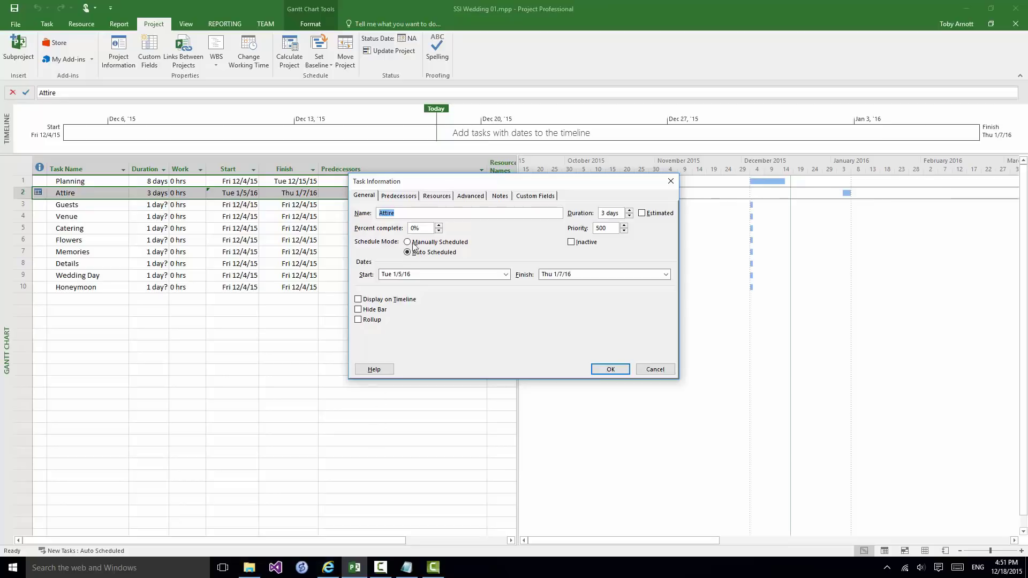
{"action": "mouse_move", "coordinate": [395, 214]}
{"action": "left_mouse_down"}
{"action": "mouse_move", "coordinate": [455, 215]}
{"action": "mouse_move", "coordinate": [362, 236]}
{"action": "mouse_move", "coordinate": [397, 212]}
{"action": "left_mouse_up"}
Browse Attire's Predecessors, Resources, Advanced, Notes and Custom Fields pages, then cancel.
{"action": "left_click", "coordinate": [399, 196]}
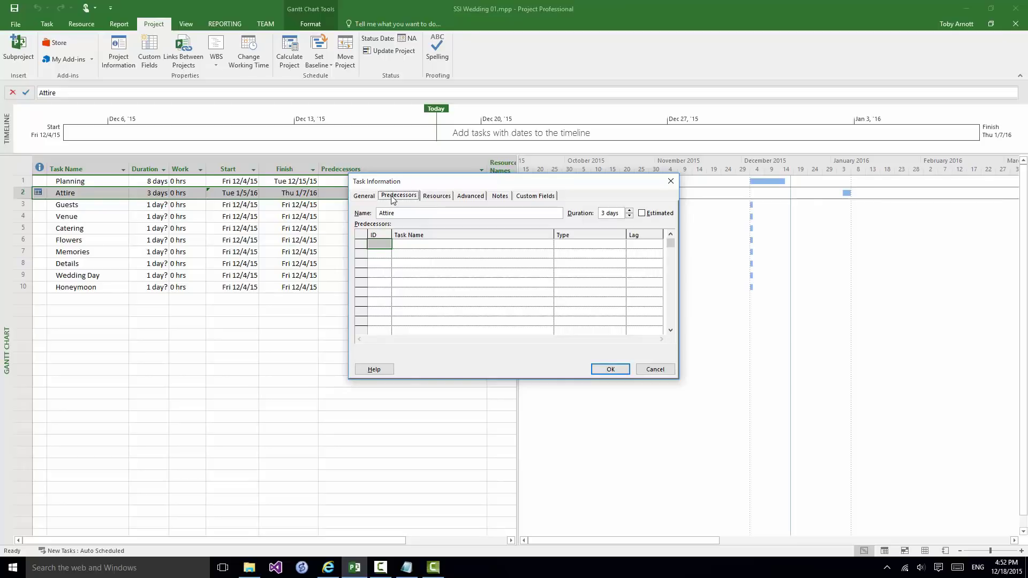
{"action": "left_click", "coordinate": [434, 196]}
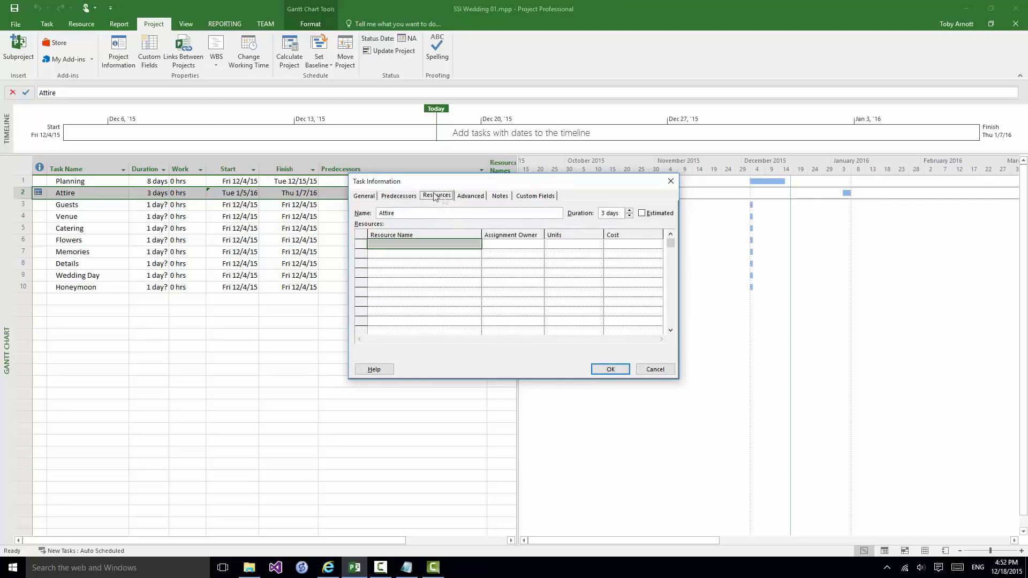
{"action": "left_click", "coordinate": [471, 196]}
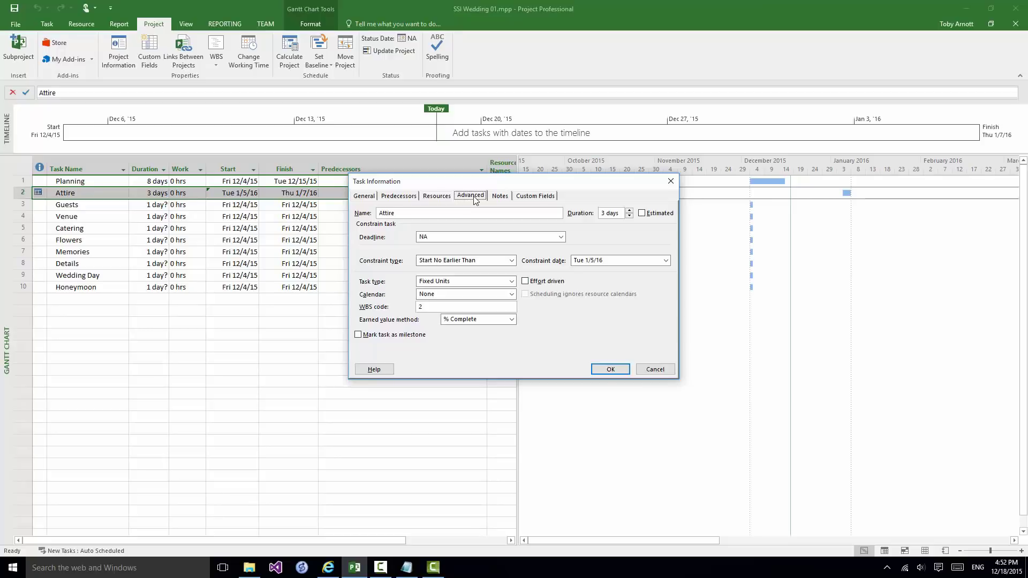
{"action": "left_click", "coordinate": [498, 197]}
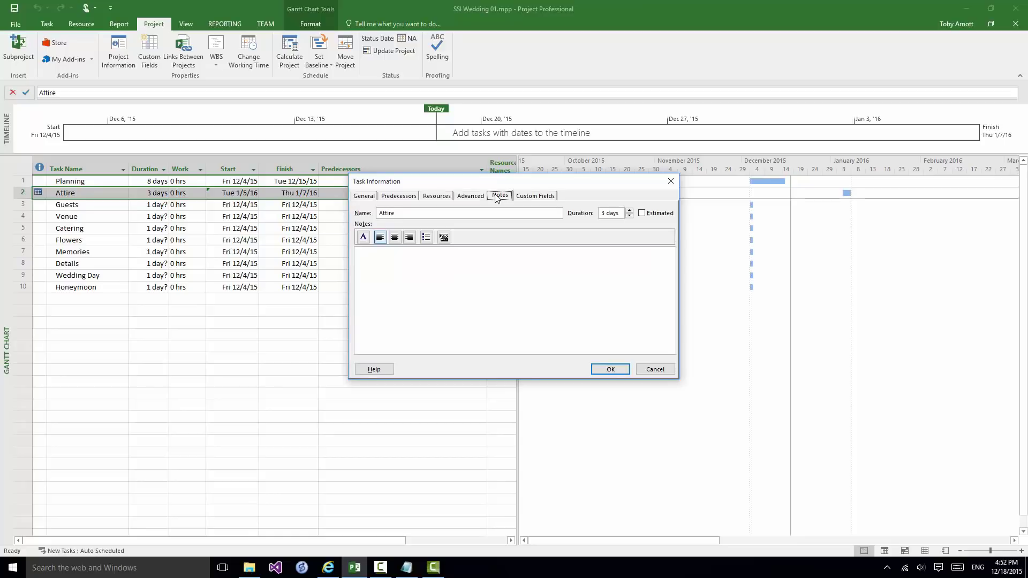
{"action": "left_click", "coordinate": [532, 196]}
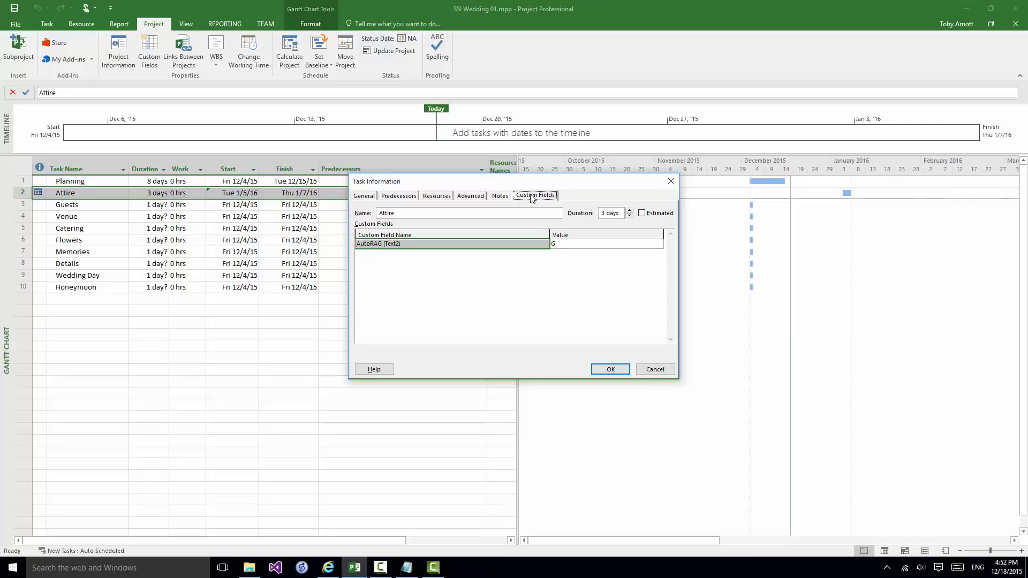
{"action": "left_click", "coordinate": [645, 372]}
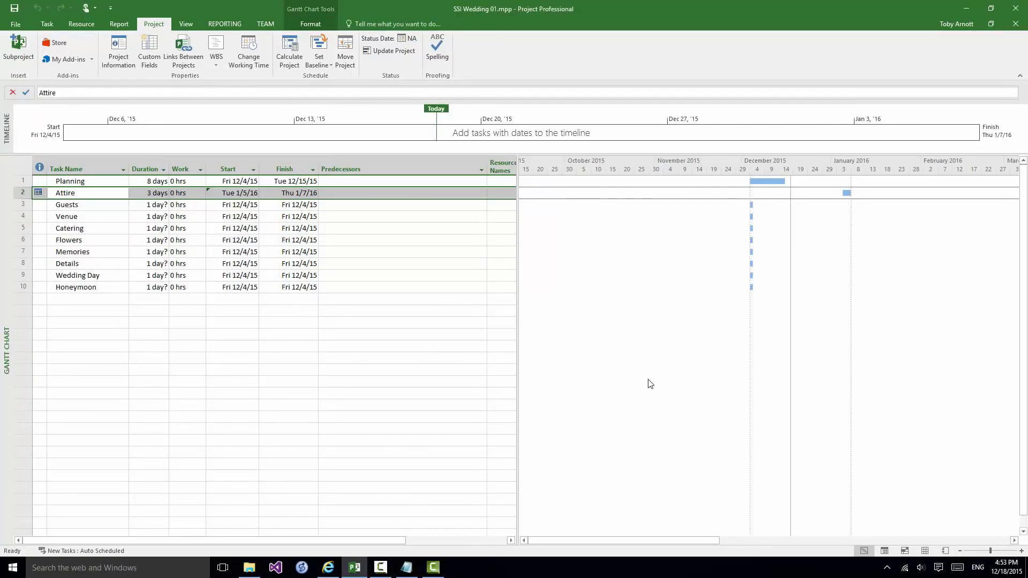
Reopen Attire's Task Information, showing 3 days from Tue 1/5/16 to Thu 1/7/16, priority 500.
{"action": "left_click", "coordinate": [46, 24]}
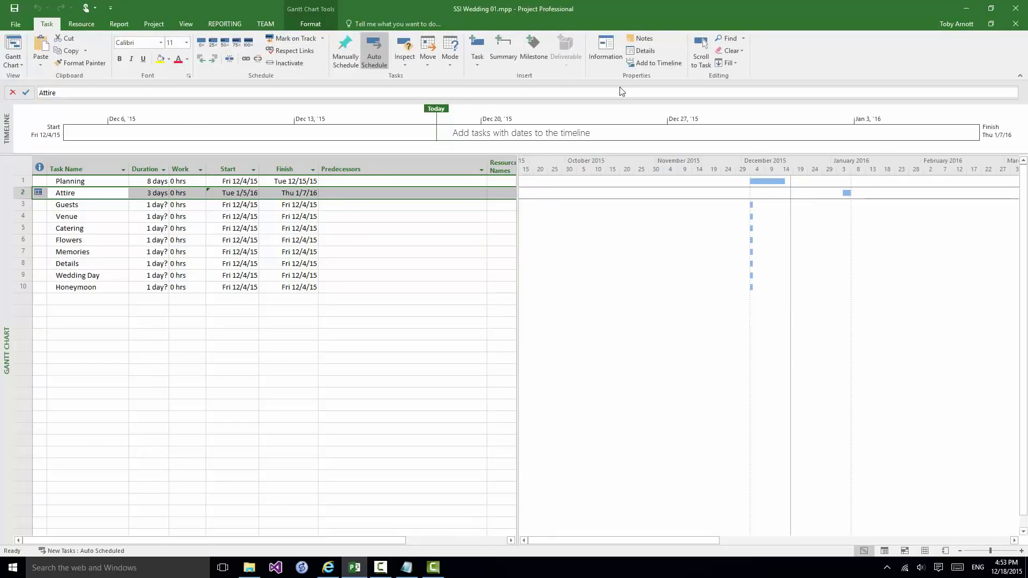
{"action": "left_click", "coordinate": [604, 43]}
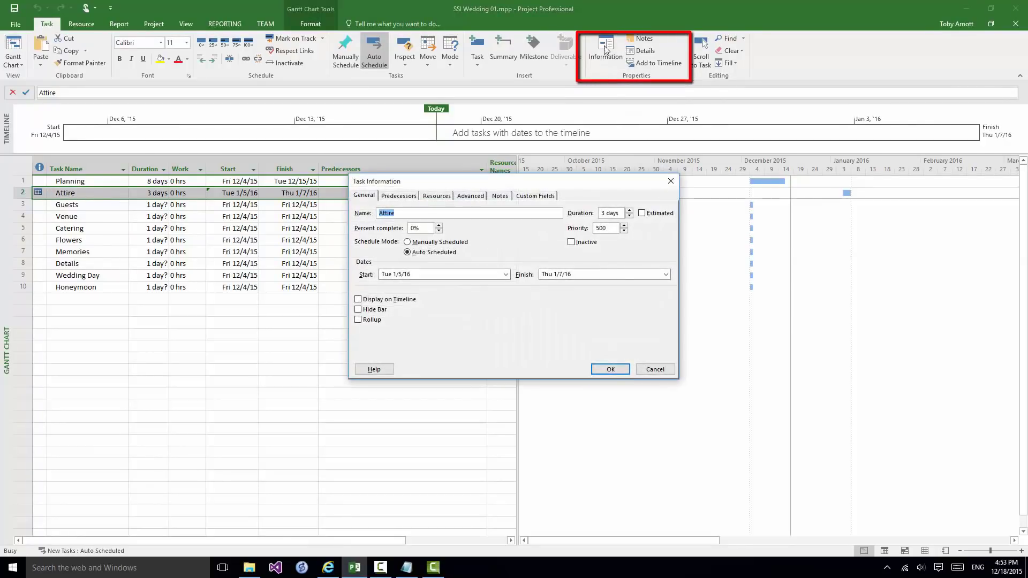
{"action": "left_click", "coordinate": [655, 370]}
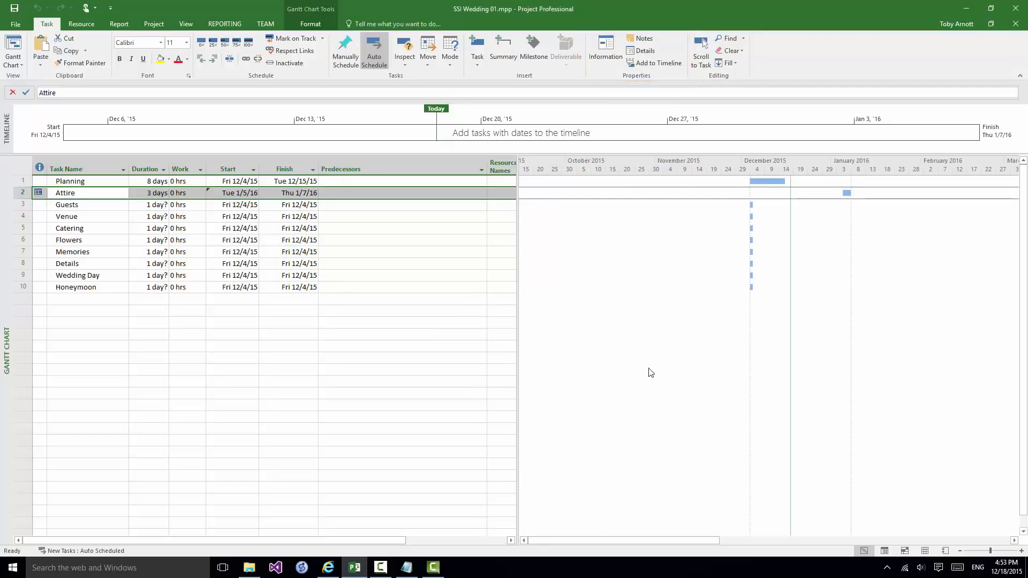
{"action": "double_click", "coordinate": [74, 194]}
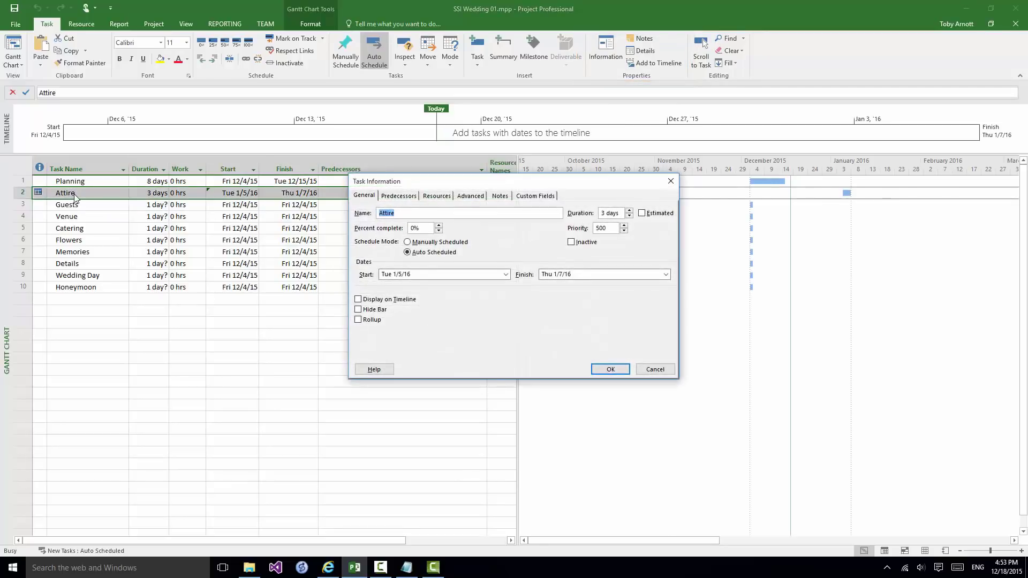
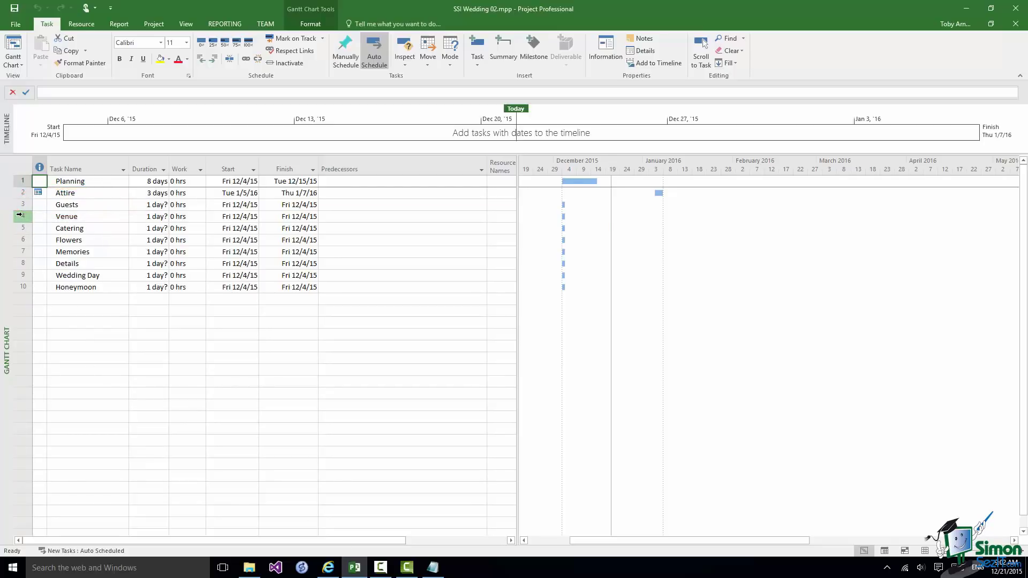
Insert a new task named 'Make Guest List' above Venue.
{"action": "left_click", "coordinate": [20, 215]}
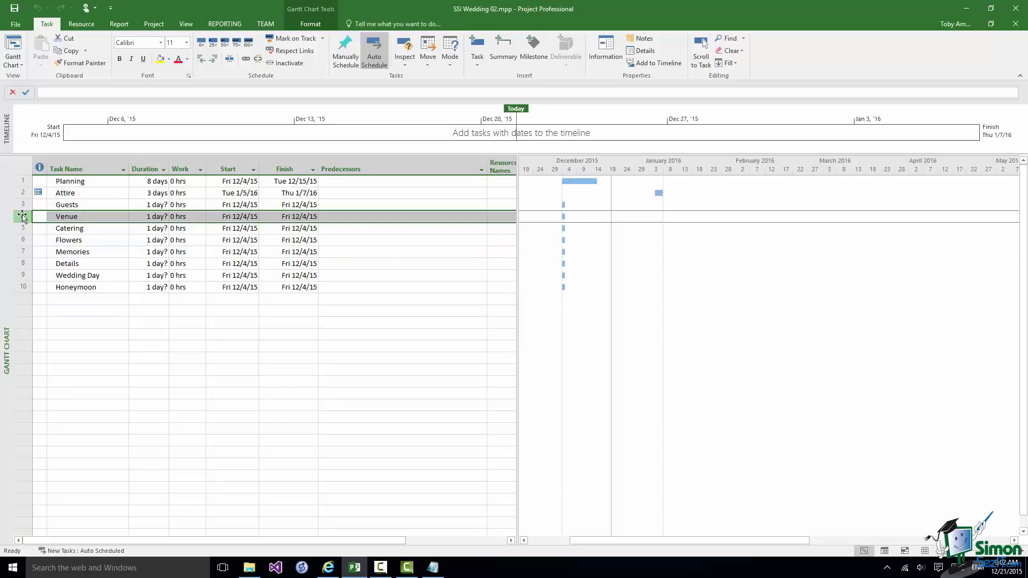
{"action": "right_click", "coordinate": [22, 217]}
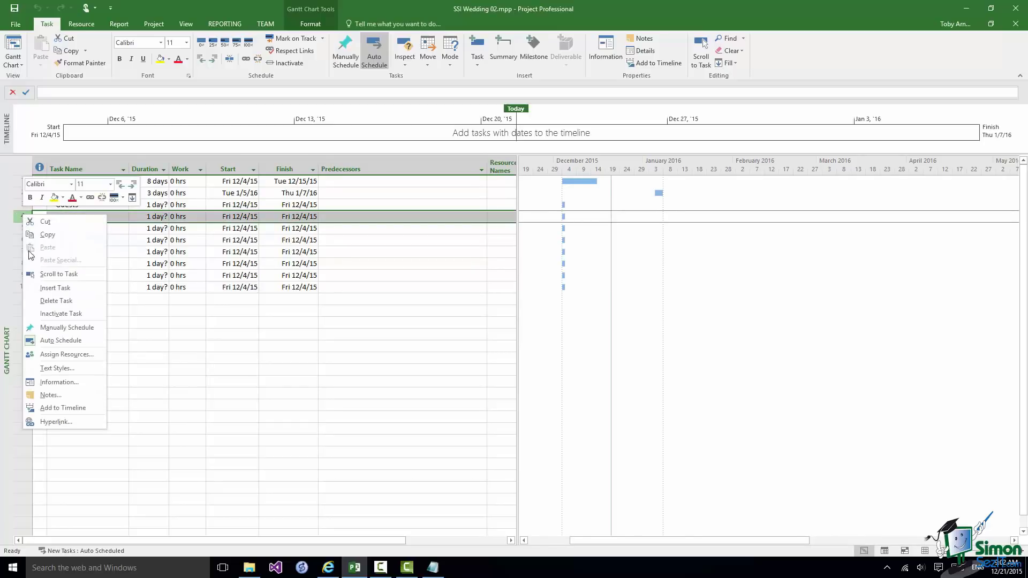
{"action": "left_click", "coordinate": [41, 290]}
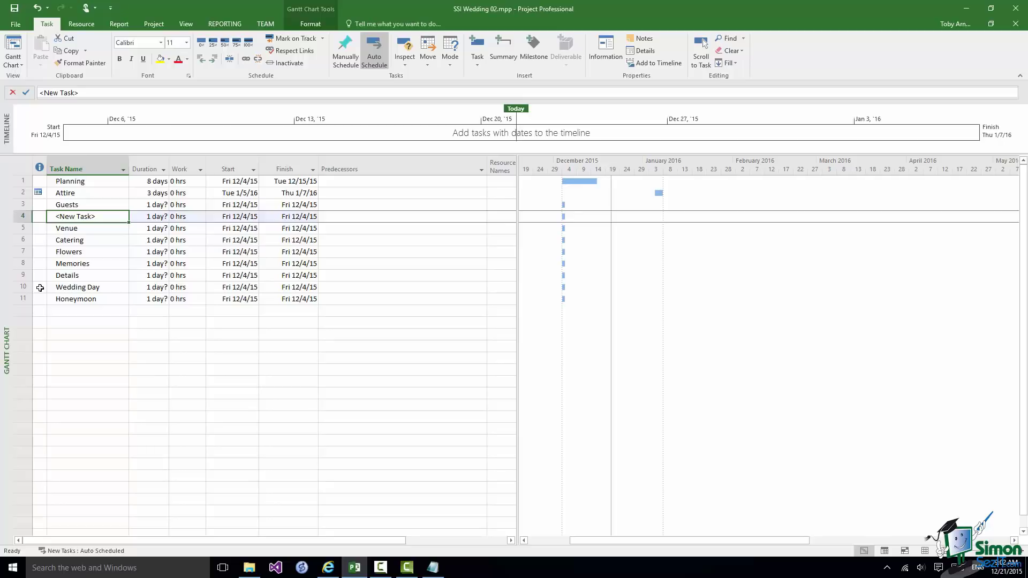
{"action": "left_click", "coordinate": [80, 92]}
{"action": "key", "text": "BackSpace"}
{"action": "key", "text": "BackSpace"}
{"action": "key", "text": "BackSpace"}
{"action": "key", "text": "BackSpace"}
{"action": "key", "text": "BackSpace"}
{"action": "key", "text": "BackSpace"}
{"action": "key", "text": "BackSpace"}
{"action": "key", "text": "BackSpace"}
{"action": "key", "text": "BackSpace"}
{"action": "key", "text": "BackSpace"}
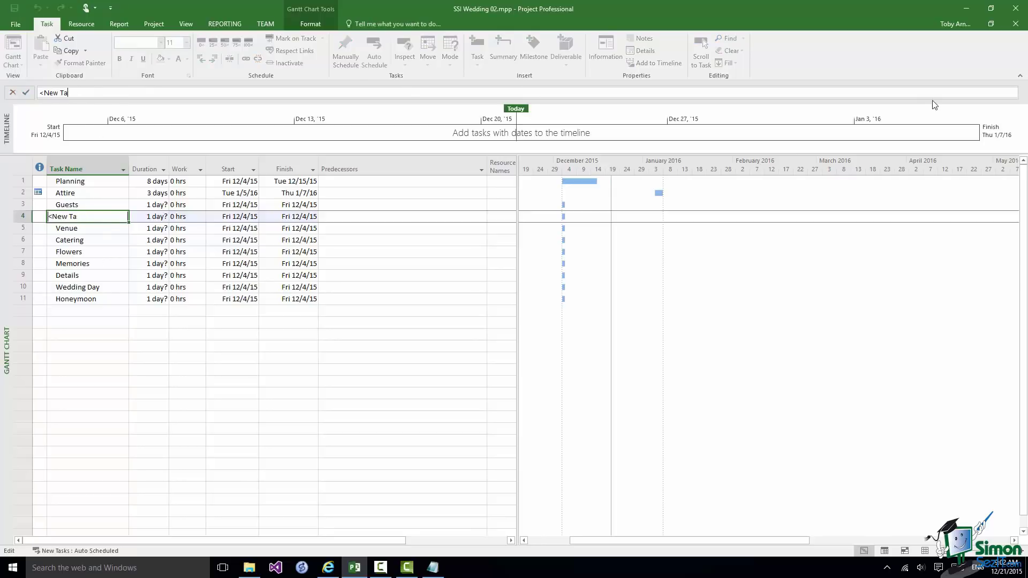
{"action": "type", "text": "Make Guest List"}
{"action": "left_click", "coordinate": [25, 92]}
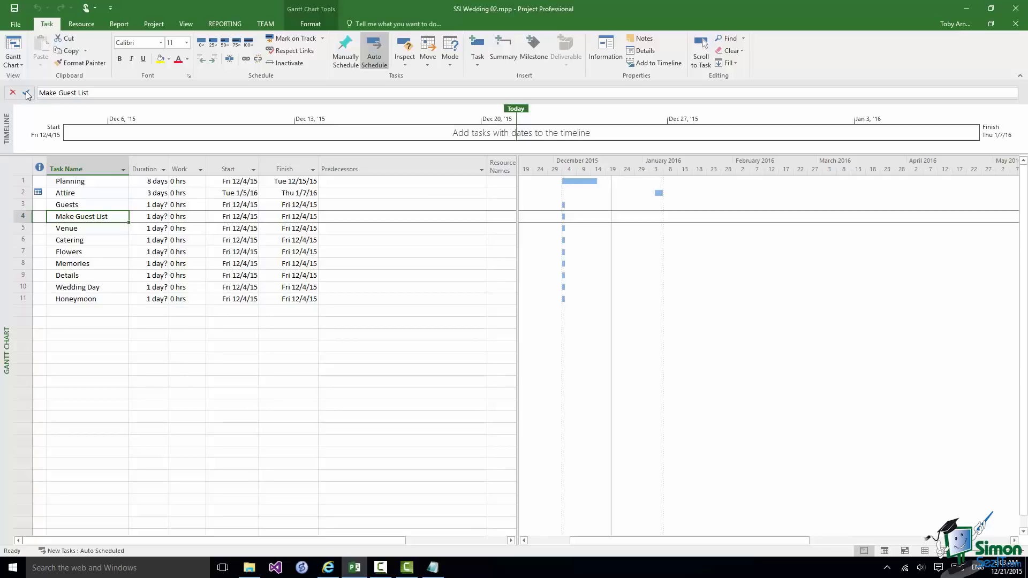
Indent Make Guest List under Guests, then collapse and expand Guests to check the hierarchy.
{"action": "left_click", "coordinate": [215, 63]}
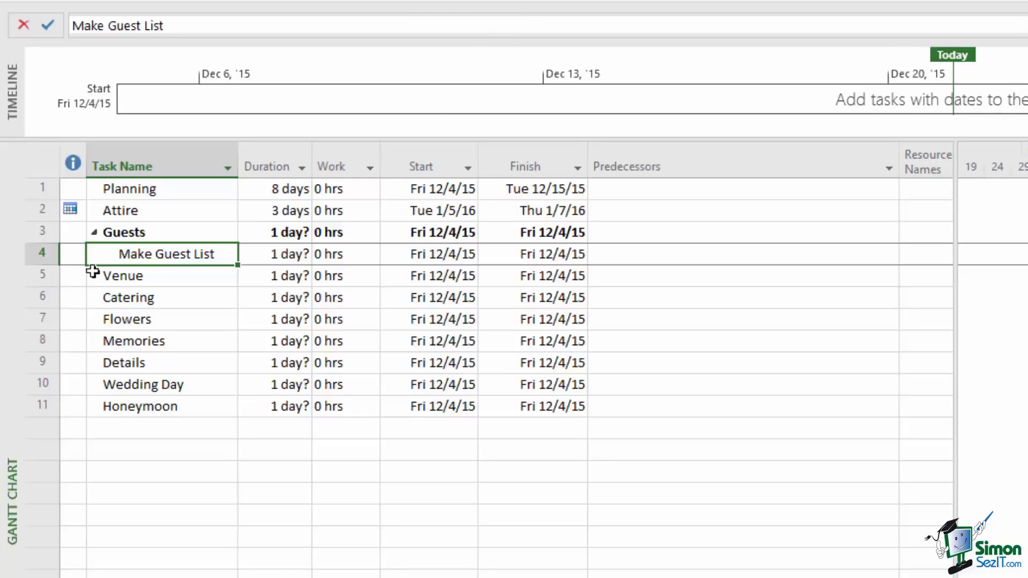
{"action": "left_click", "coordinate": [95, 233]}
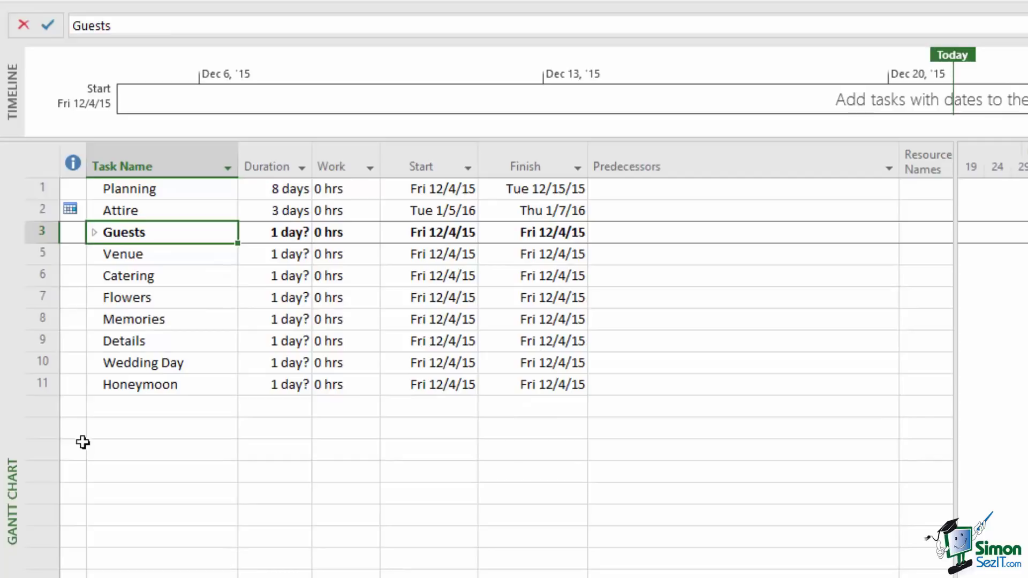
{"action": "left_click", "coordinate": [95, 232]}
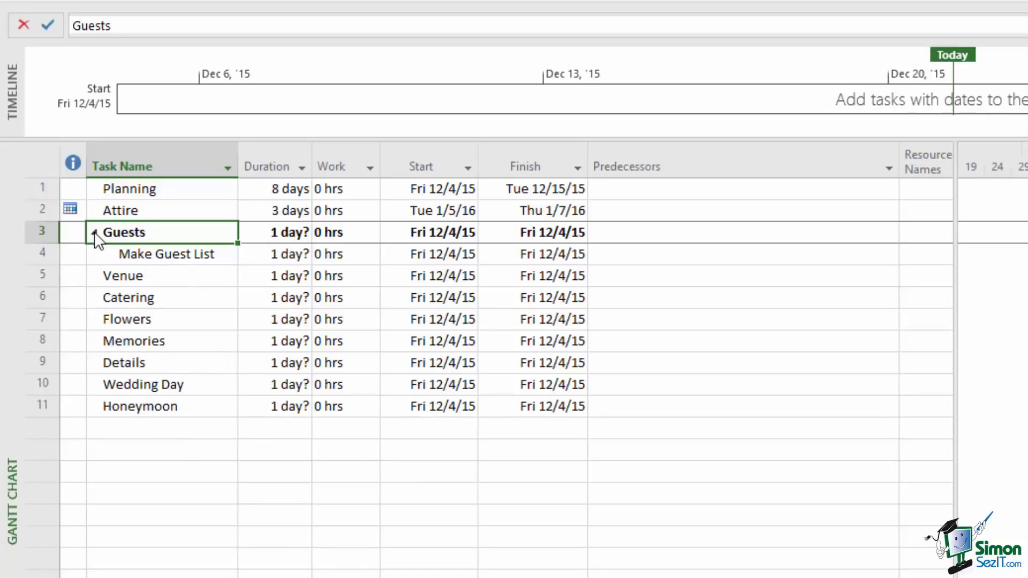
{"action": "left_click", "coordinate": [94, 232]}
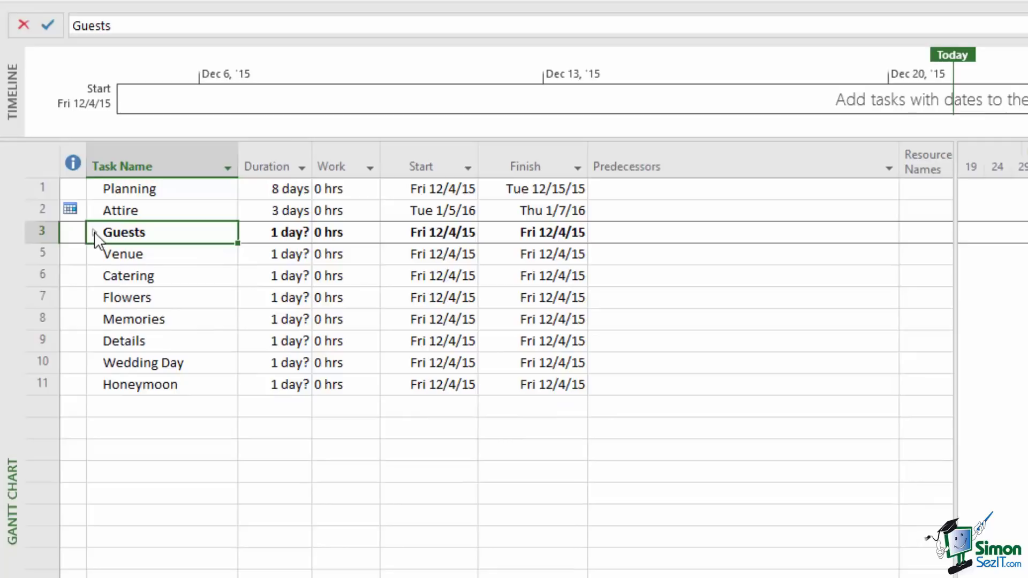
{"action": "left_click", "coordinate": [94, 232]}
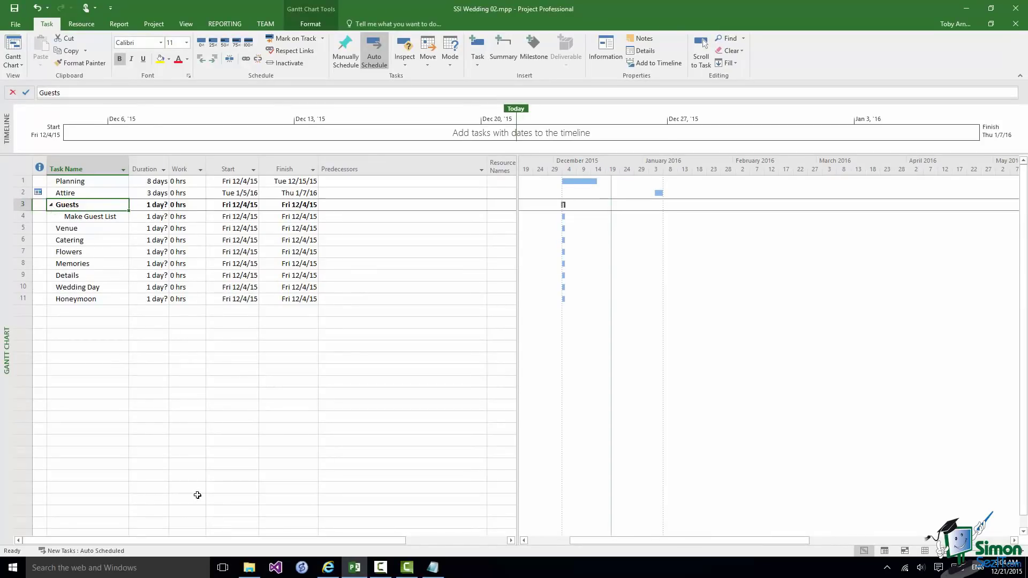
Insert a 'Send out invitations' task after Make Guest List and widen the Task Name column.
{"action": "left_click", "coordinate": [23, 229]}
{"action": "right_click", "coordinate": [30, 229]}
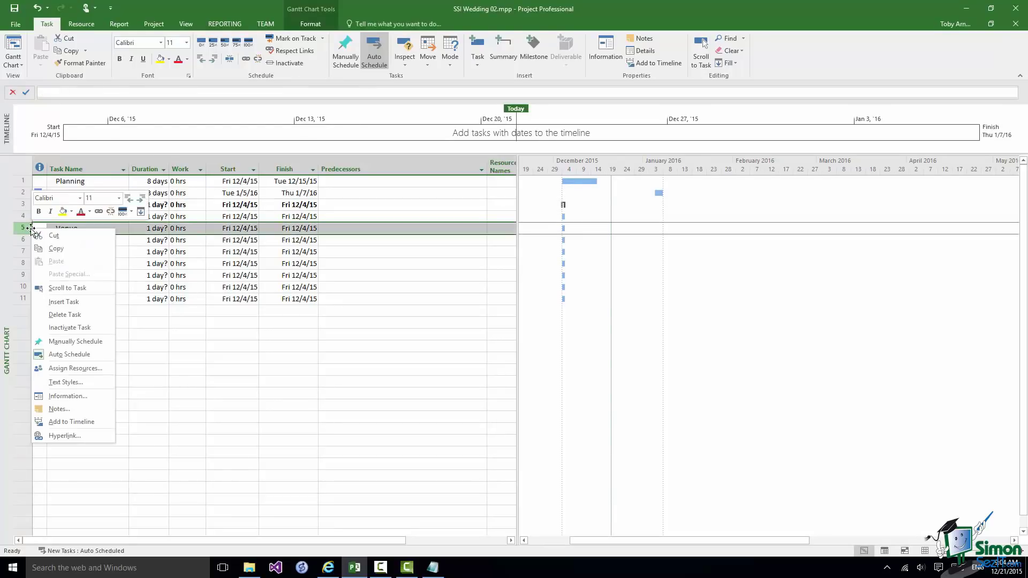
{"action": "left_click", "coordinate": [59, 304]}
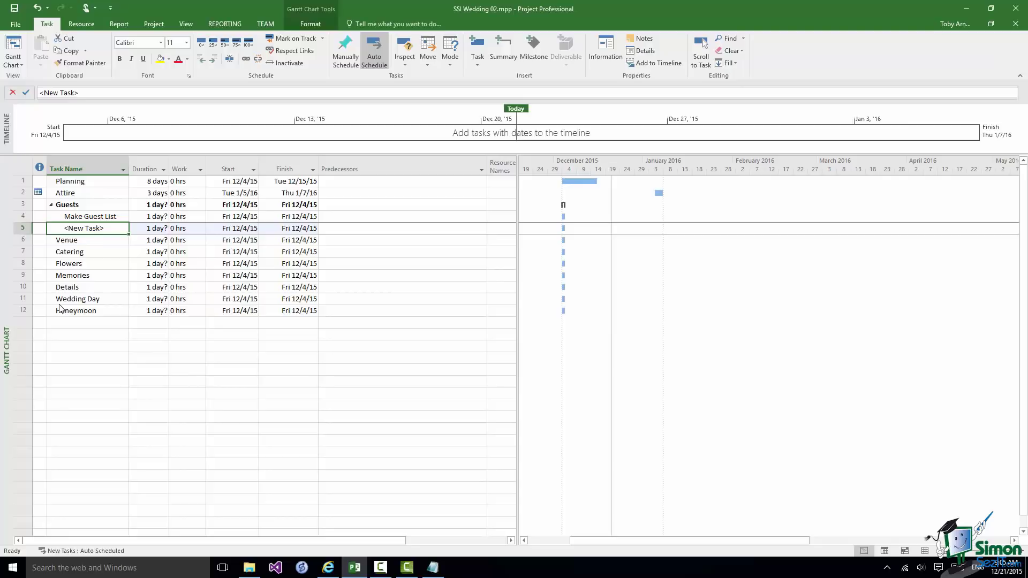
{"action": "left_click", "coordinate": [89, 94]}
{"action": "key", "text": "BackSpace"}
{"action": "key", "text": "BackSpace"}
{"action": "key", "text": "BackSpace"}
{"action": "key", "text": "BackSpace"}
{"action": "key", "text": "BackSpace"}
{"action": "key", "text": "BackSpace"}
{"action": "key", "text": "BackSpace"}
{"action": "key", "text": "BackSpace"}
{"action": "key", "text": "BackSpace"}
{"action": "key", "text": "BackSpace"}
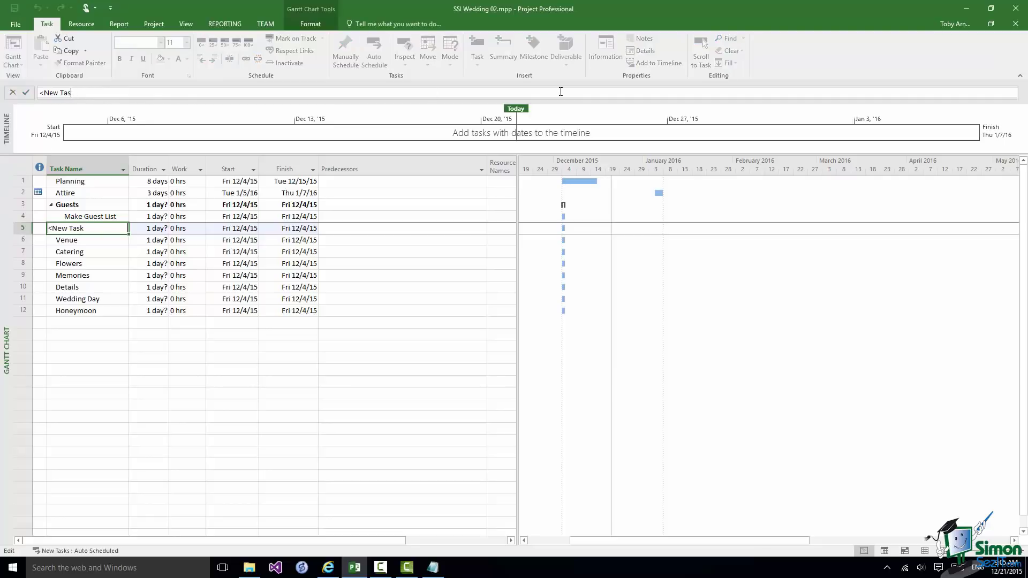
{"action": "type", "text": "Send out invitations"}
{"action": "left_click", "coordinate": [26, 93]}
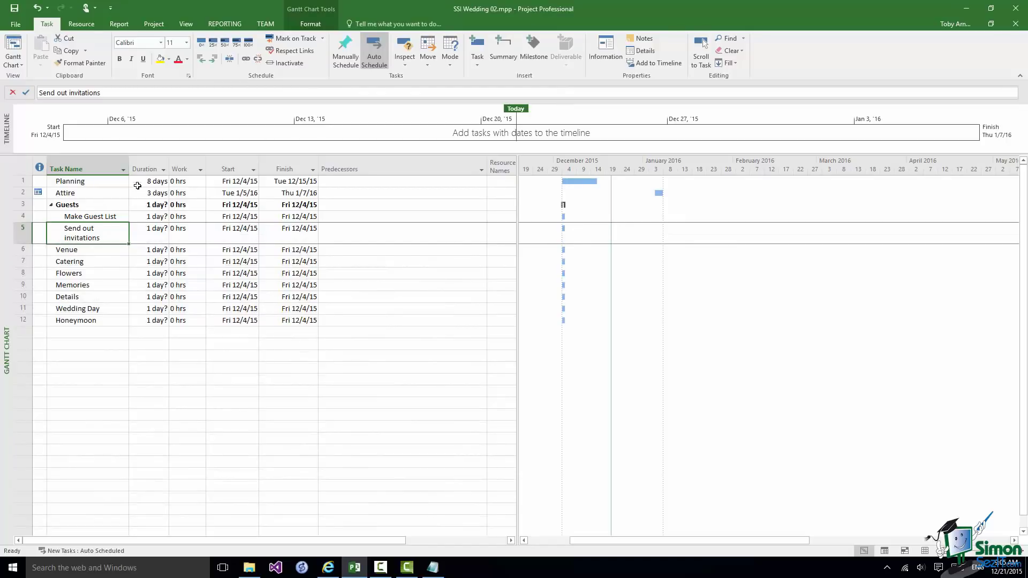
{"action": "left_click_drag", "start_coordinate": [129, 165], "coordinate": [154, 165]}
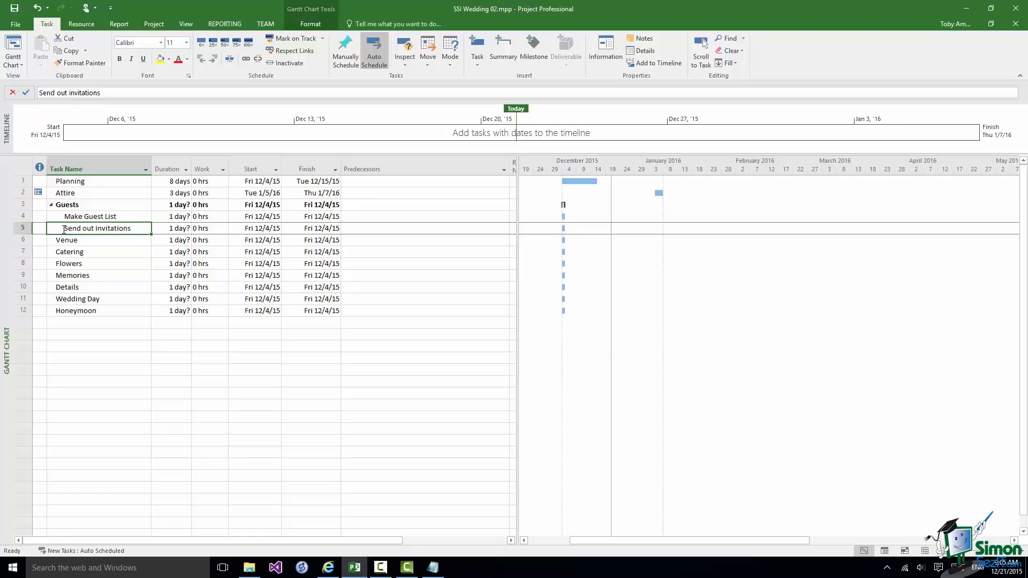
{"action": "left_click", "coordinate": [19, 228]}
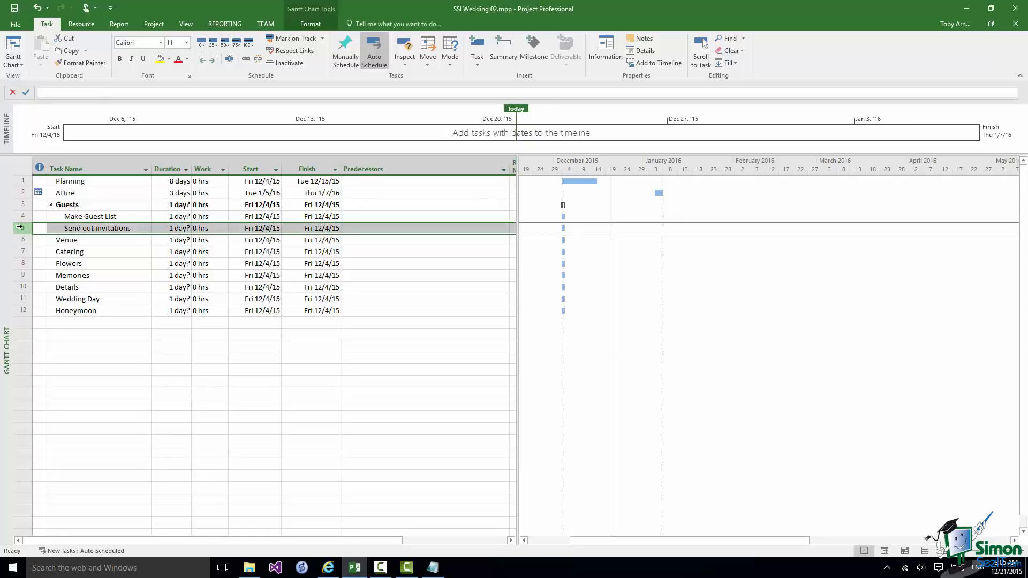
{"action": "left_click", "coordinate": [201, 58]}
{"action": "left_click", "coordinate": [213, 59]}
Select the Book guest accommodation row and dismiss its shortcut menu.
{"action": "left_click", "coordinate": [21, 240]}
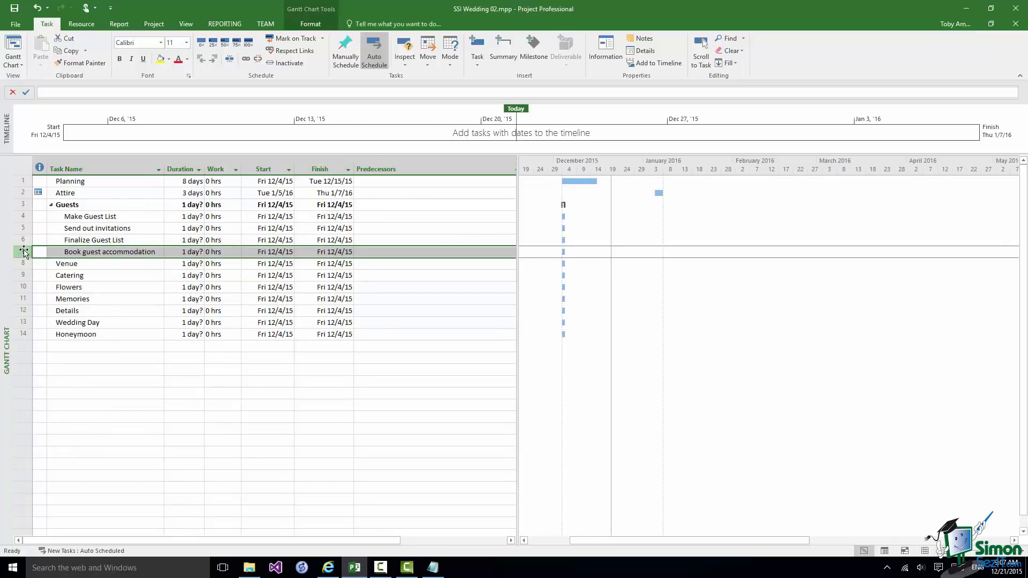
{"action": "right_click", "coordinate": [24, 252]}
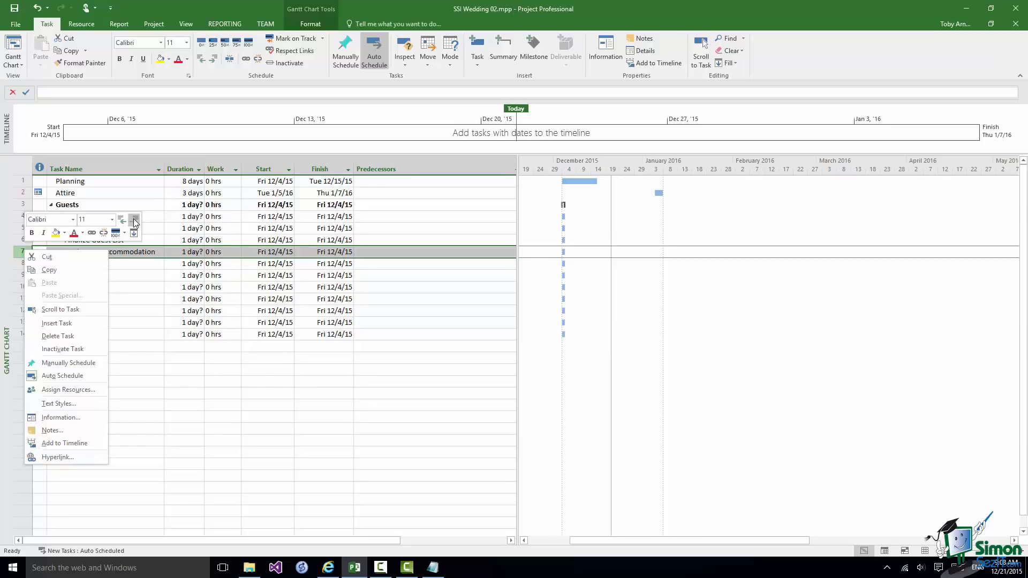
{"action": "key", "text": "Escape"}
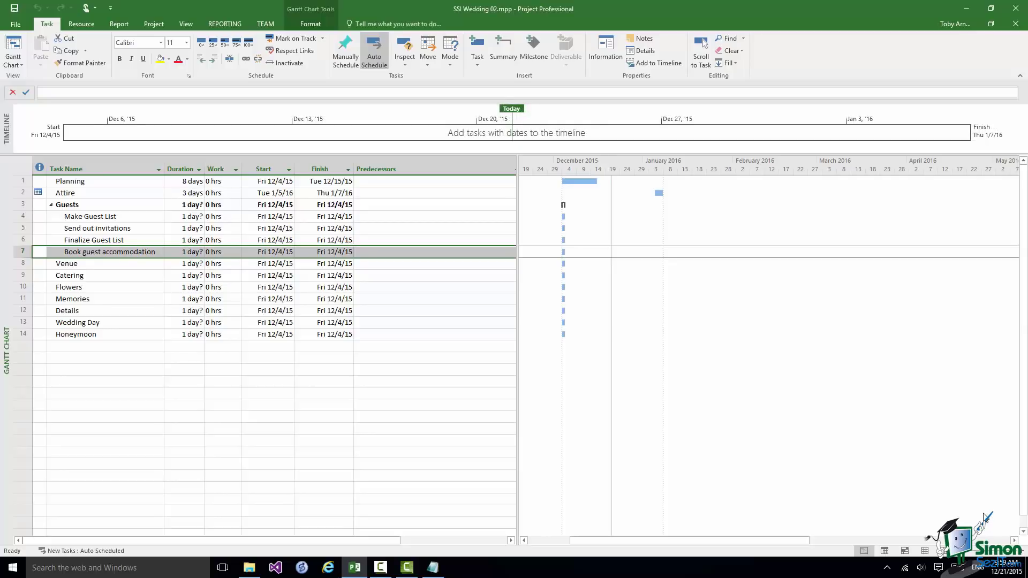
Set the Make Guest List duration to 8 days with the duration spinner.
{"action": "left_click", "coordinate": [116, 219]}
{"action": "left_click", "coordinate": [193, 216]}
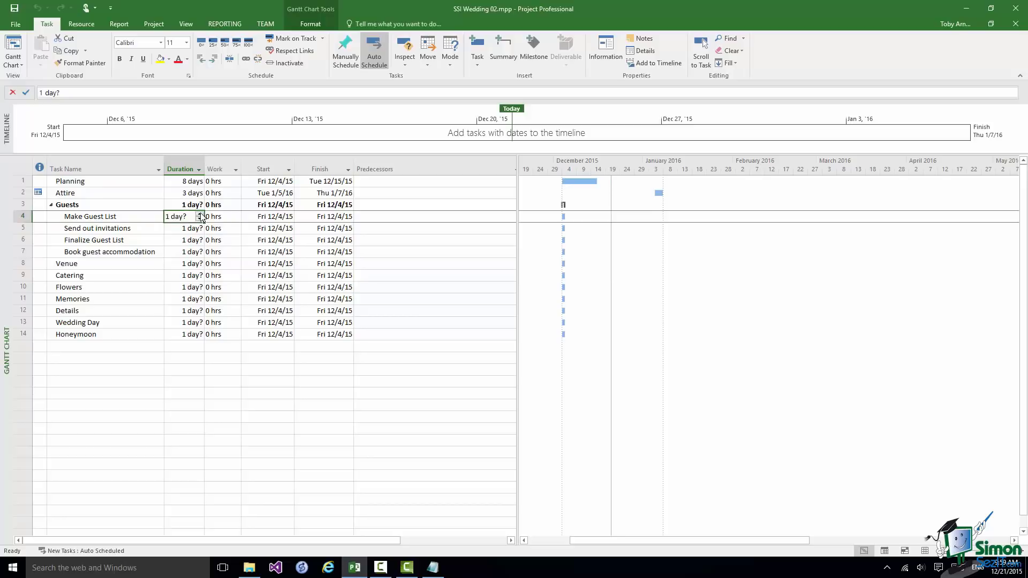
{"action": "left_click", "coordinate": [201, 214]}
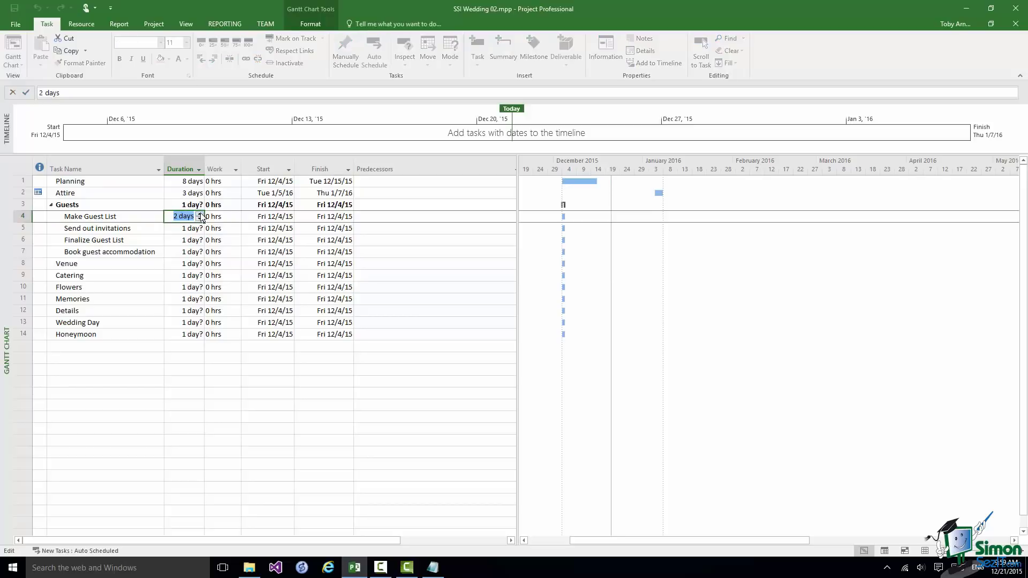
{"action": "left_click", "coordinate": [138, 216]}
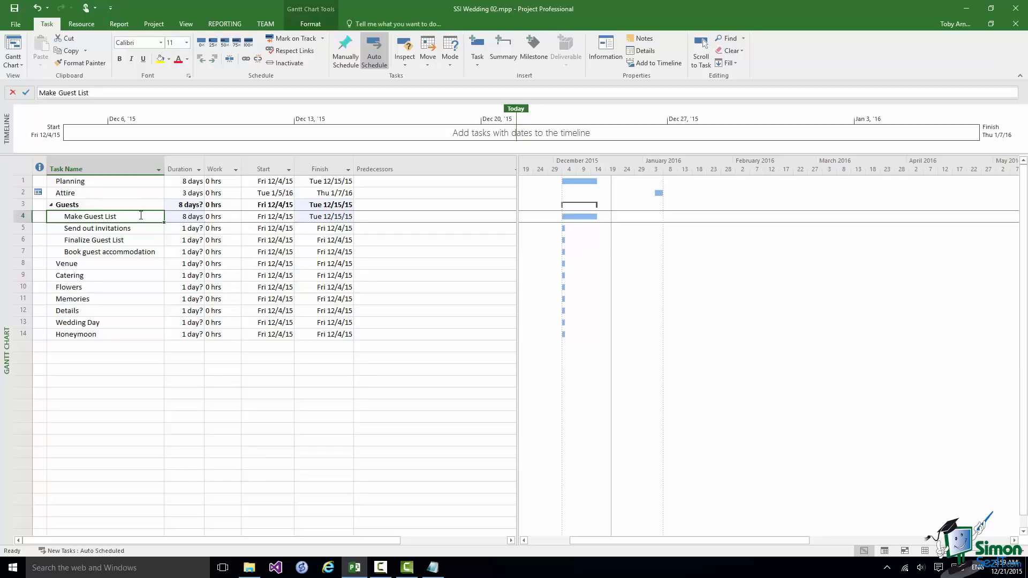
Save the wedding project with Ctrl+S.
{"action": "key", "text": "ctrl+s"}
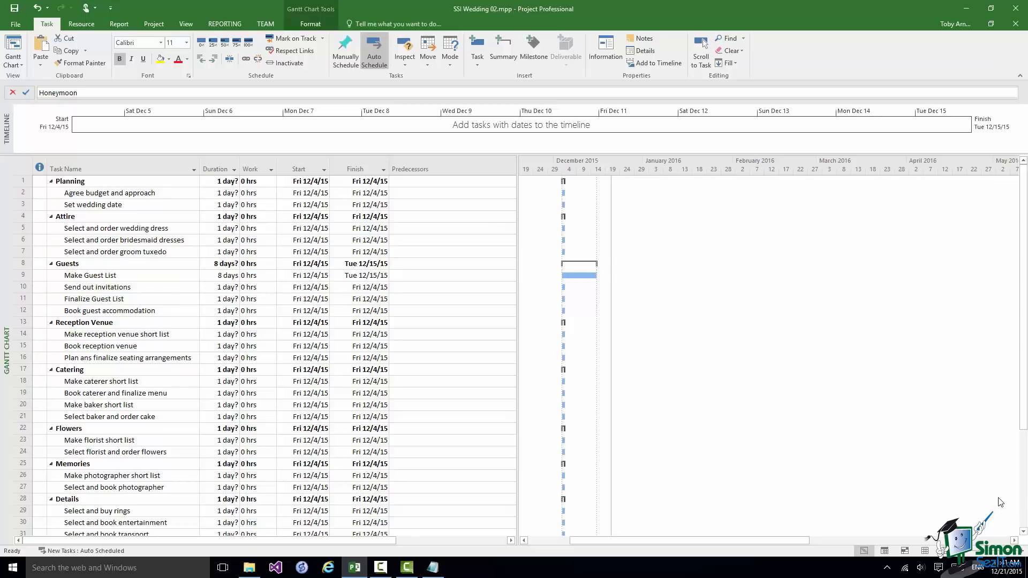
Insert 'Select wedding dress' below Select and order wedding dress and indent it as a subtask.
{"action": "left_click", "coordinate": [24, 228]}
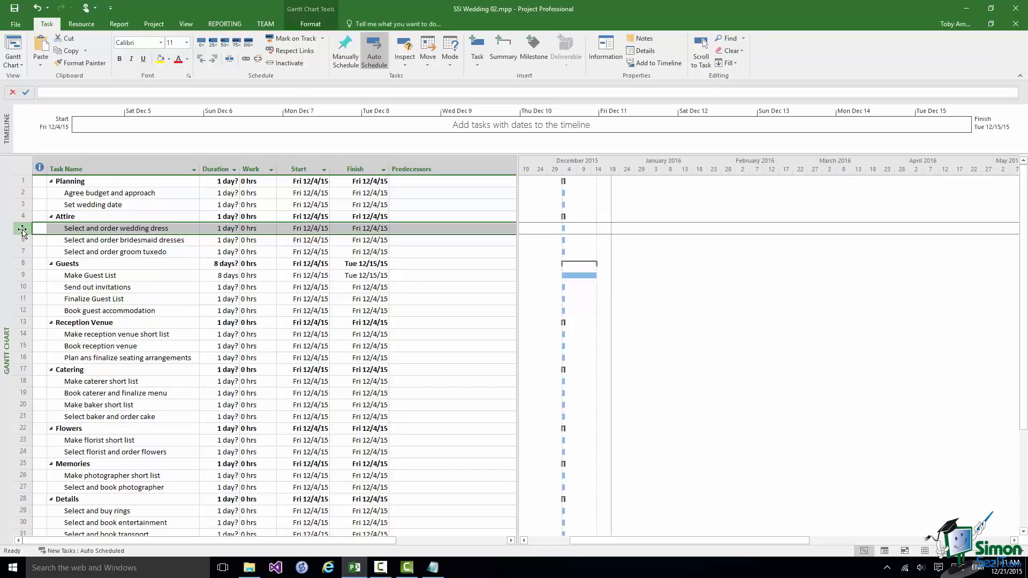
{"action": "right_click", "coordinate": [19, 239]}
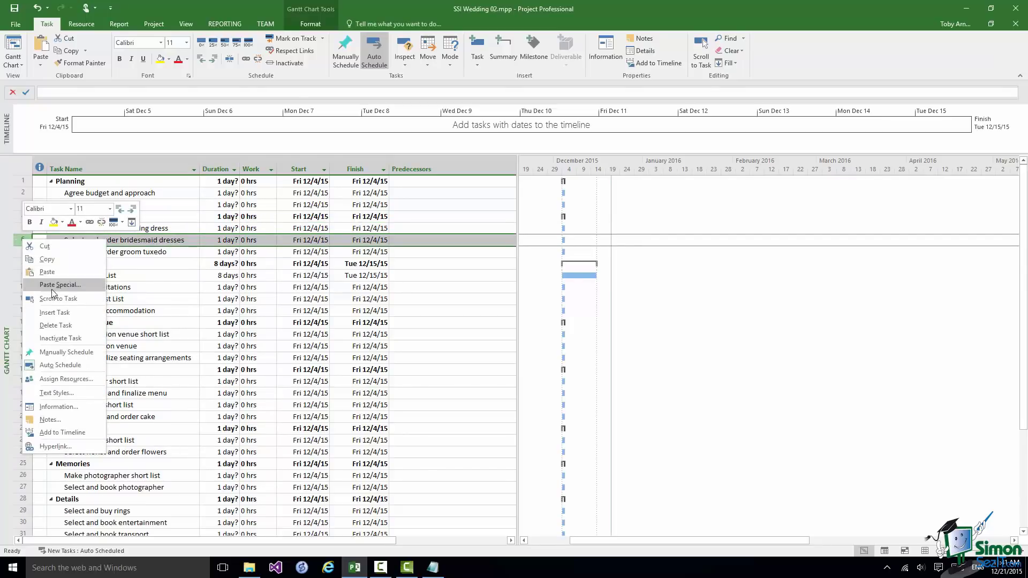
{"action": "left_click", "coordinate": [56, 315]}
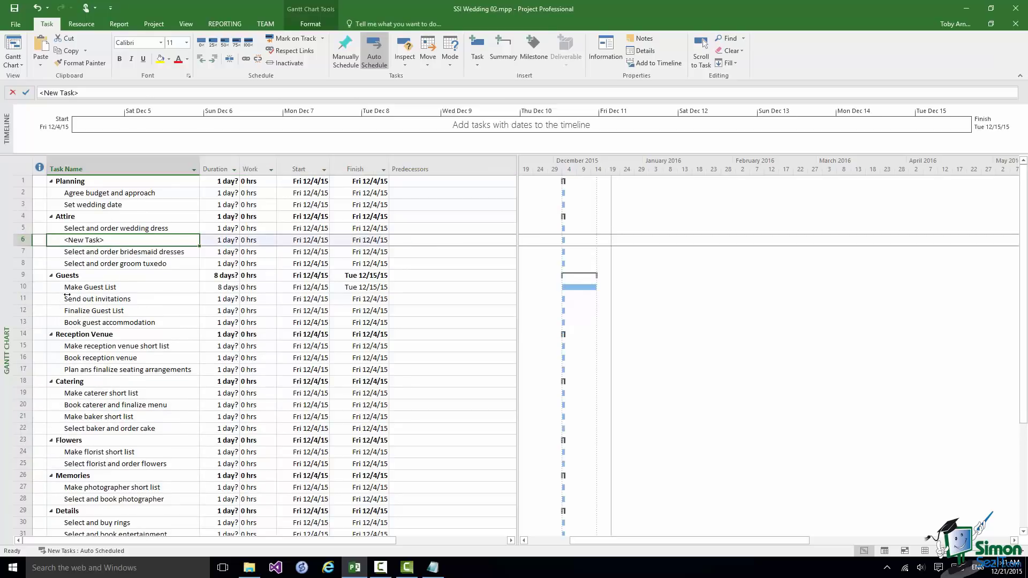
{"action": "left_click", "coordinate": [88, 92]}
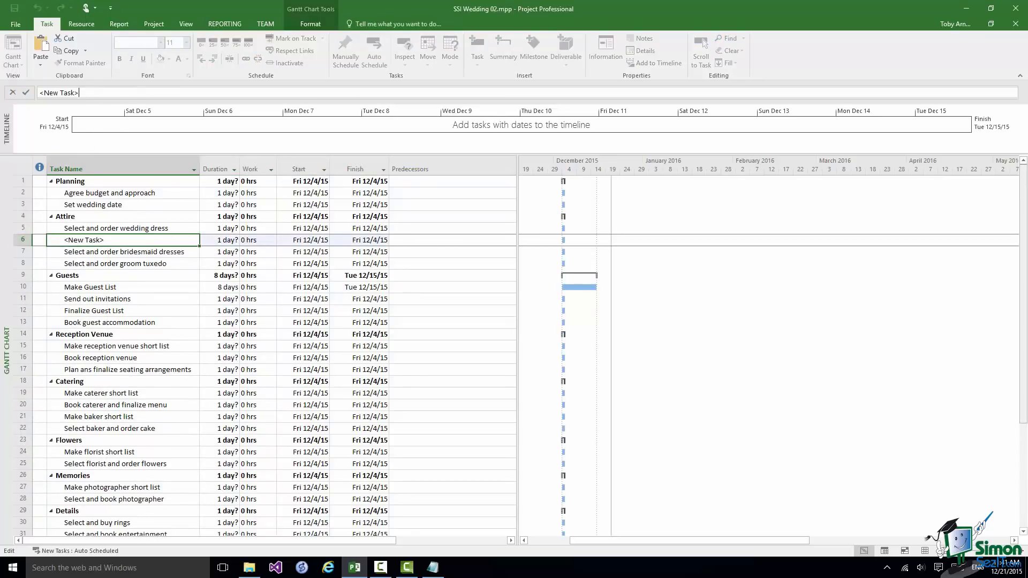
{"action": "type", "text": "Select wedding dress"}
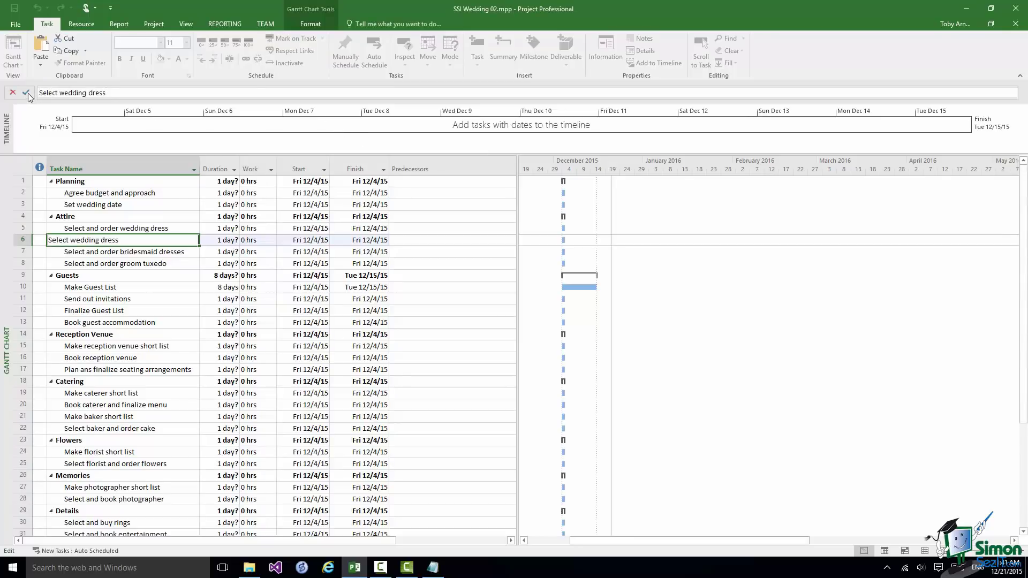
{"action": "left_click", "coordinate": [28, 93]}
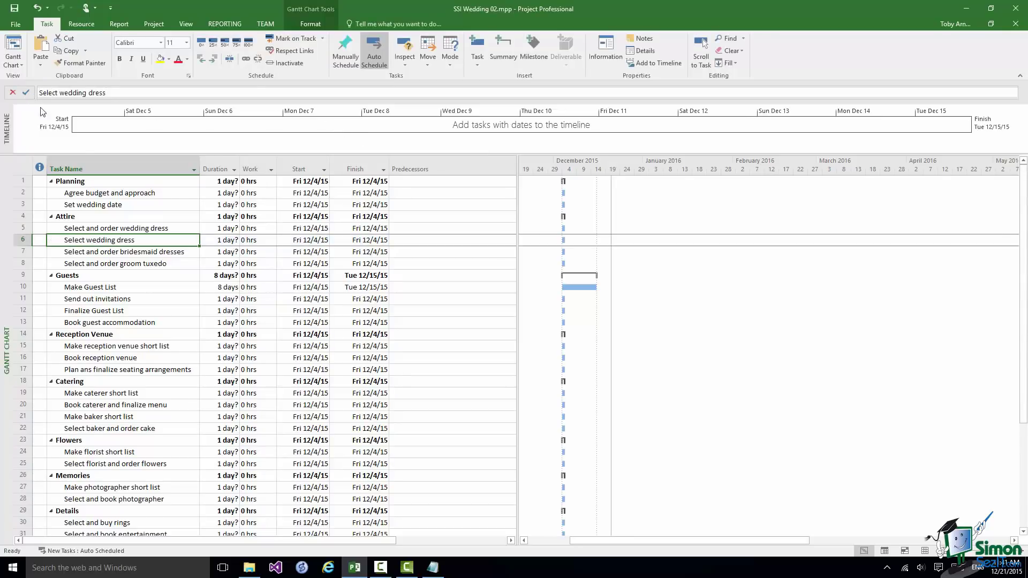
{"action": "left_click", "coordinate": [215, 59]}
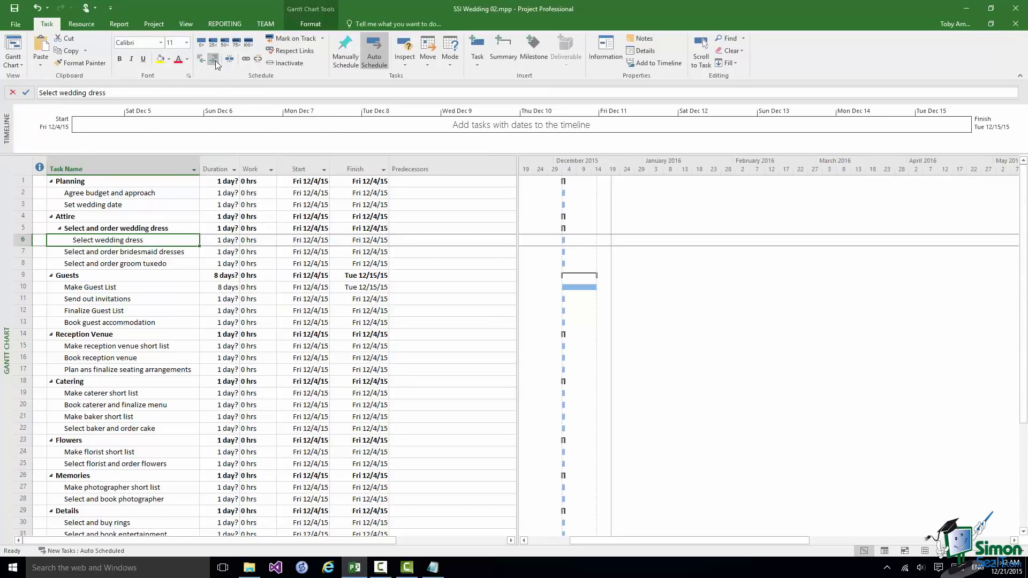
{"action": "left_click", "coordinate": [17, 251]}
{"action": "right_click", "coordinate": [18, 251]}
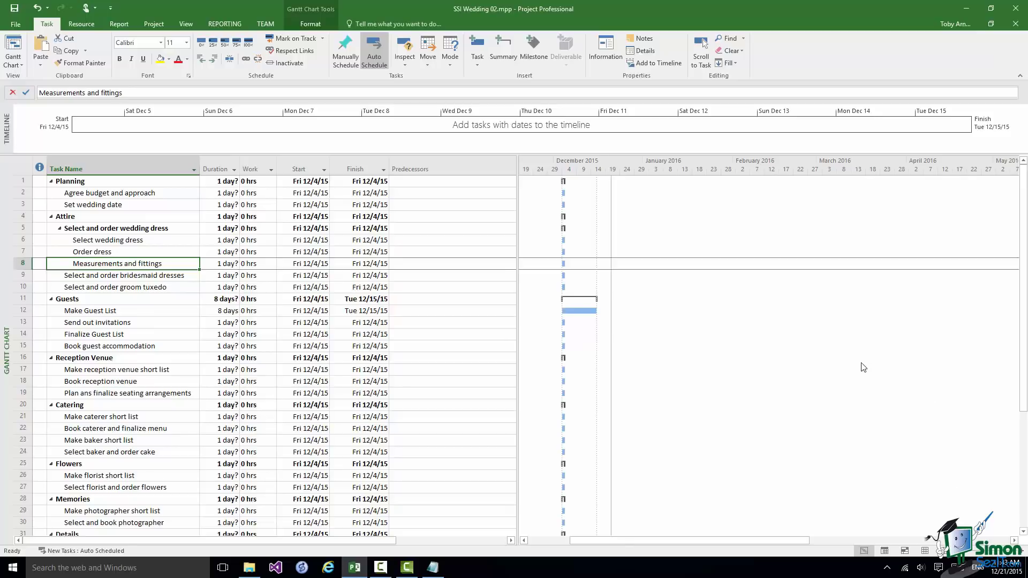
{"action": "scroll", "coordinate": [862, 367], "scroll_direction": "down", "scroll_amount": 5}
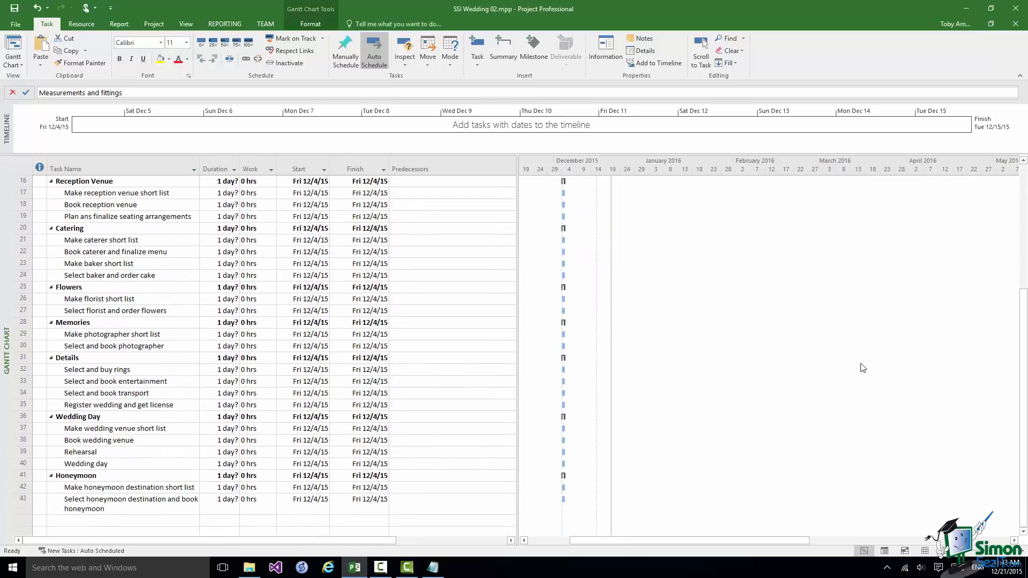
{"action": "scroll", "coordinate": [863, 368], "scroll_direction": "up", "scroll_amount": 4}
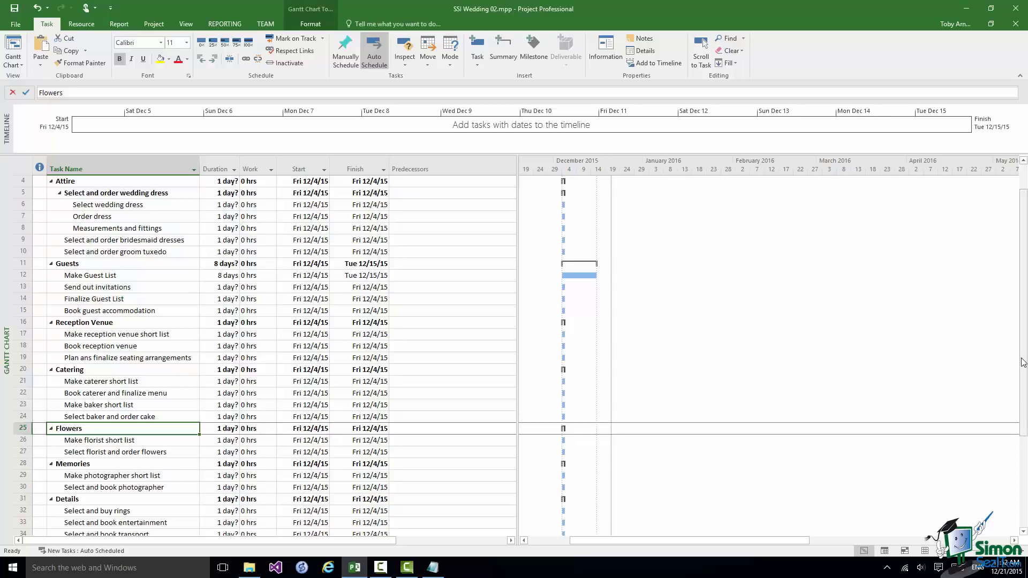
{"action": "left_click_drag", "start_coordinate": [1023, 361], "coordinate": [1023, 316]}
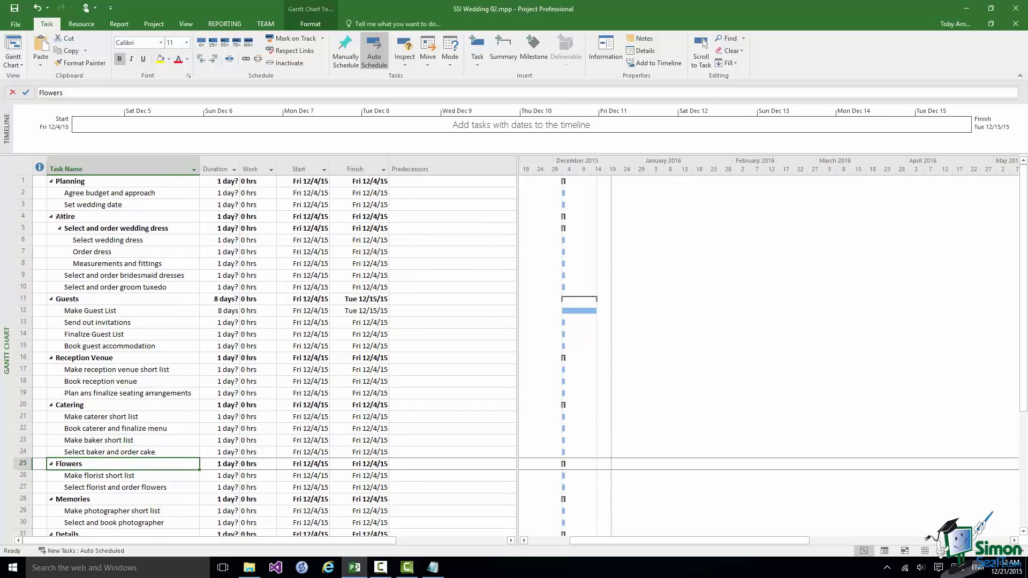
{"action": "left_click", "coordinate": [60, 216]}
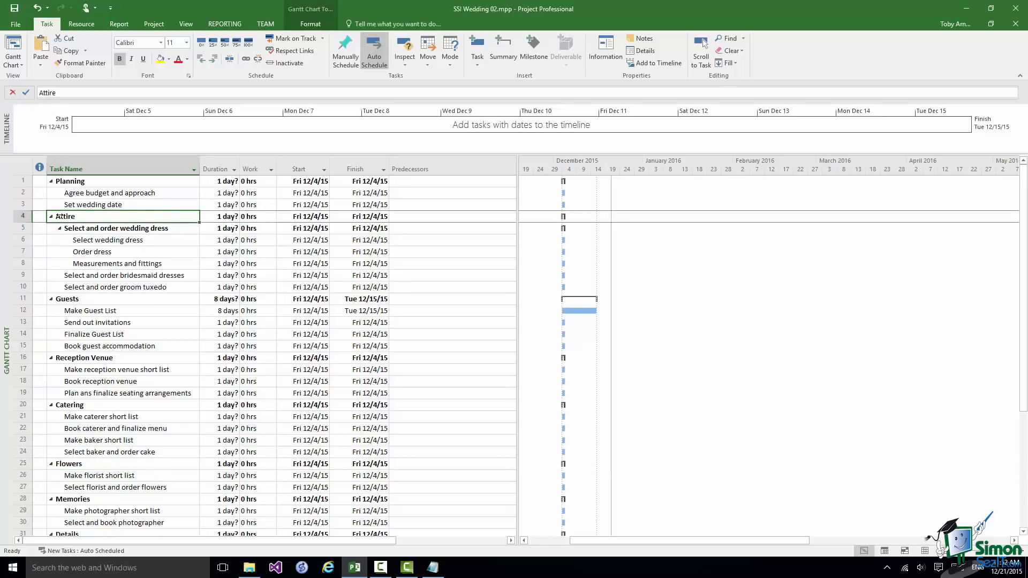
Switch the outline through Hide Subtasks, Show Subtasks, Level 1, and finally Level 2.
{"action": "left_click", "coordinate": [184, 25]}
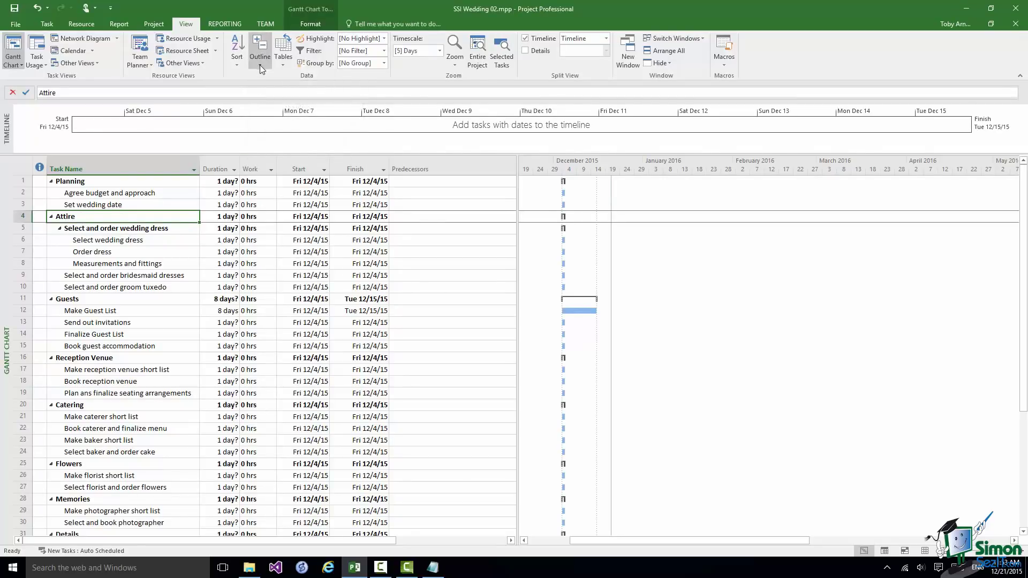
{"action": "left_click", "coordinate": [261, 66]}
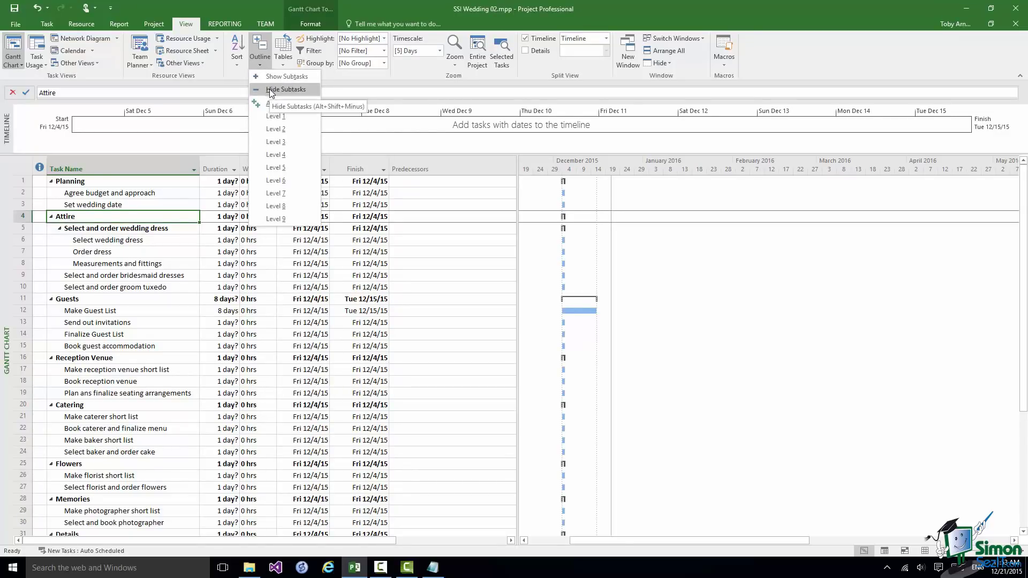
{"action": "left_click", "coordinate": [269, 89]}
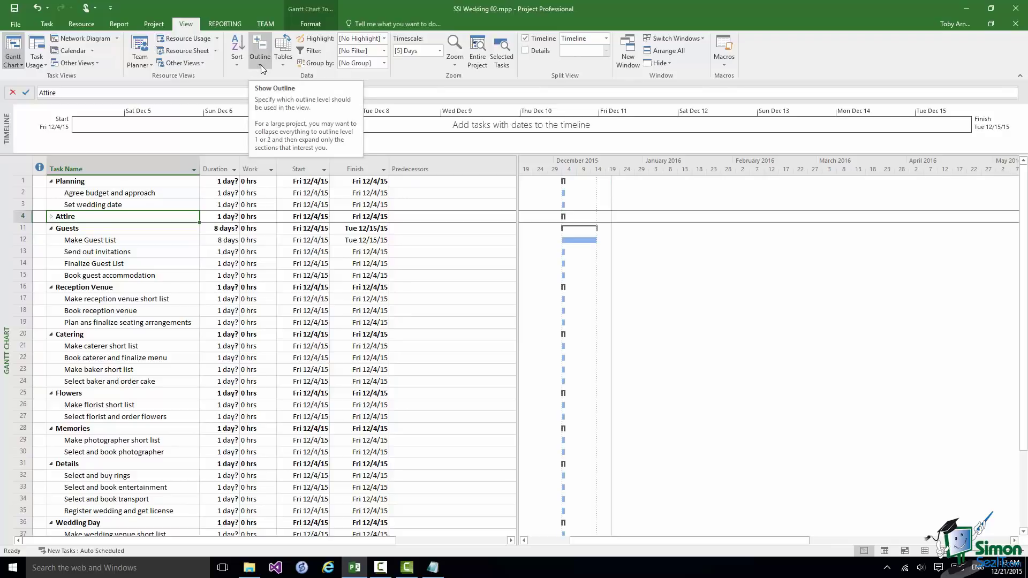
{"action": "left_click", "coordinate": [261, 65]}
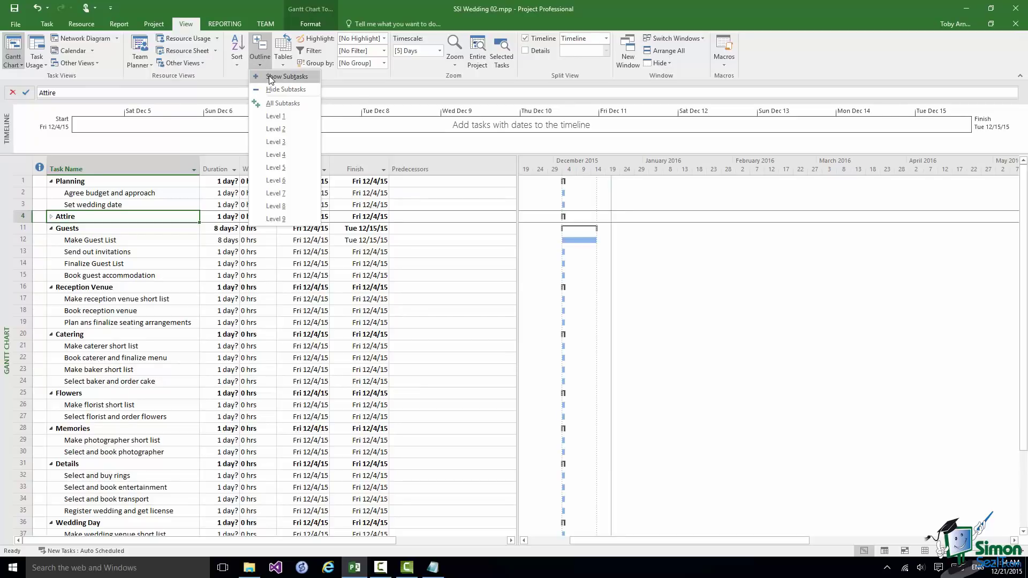
{"action": "left_click", "coordinate": [269, 77]}
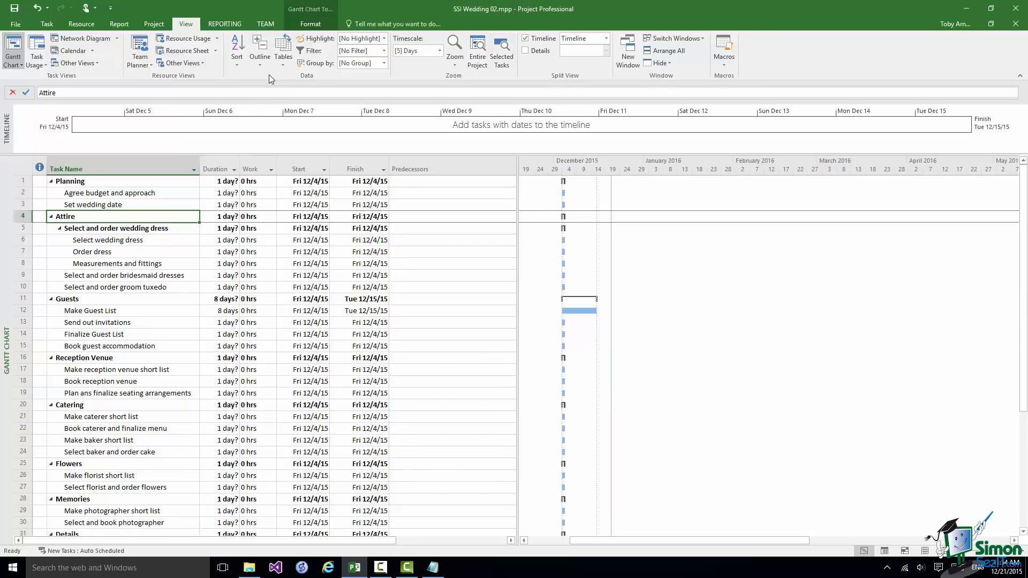
{"action": "left_click", "coordinate": [259, 63]}
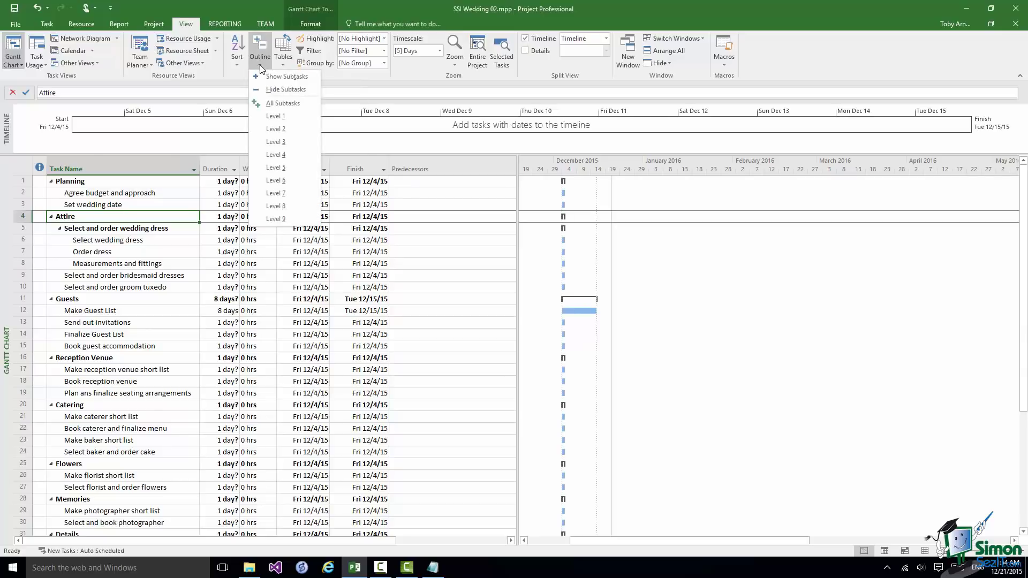
{"action": "left_click", "coordinate": [275, 116]}
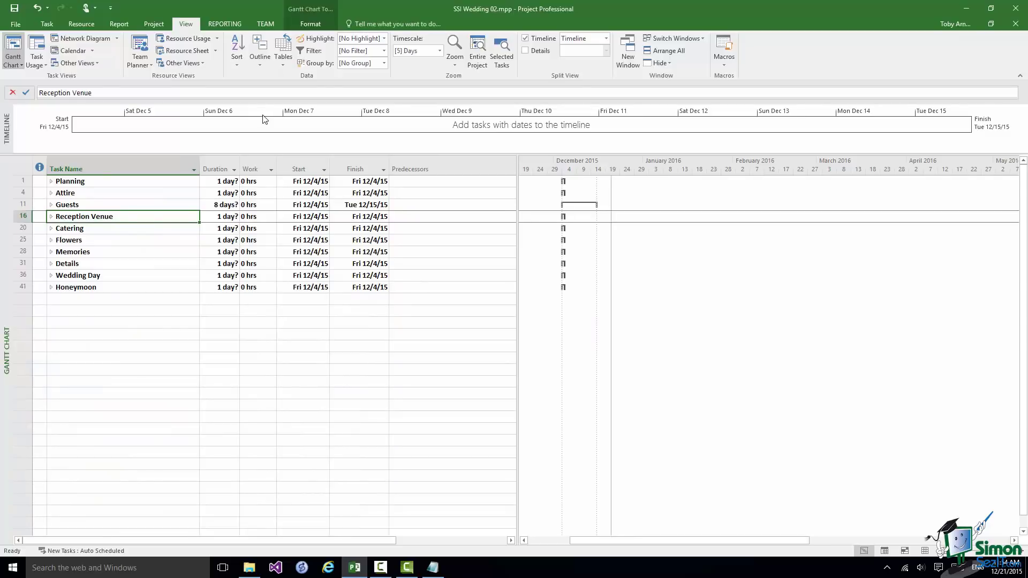
{"action": "left_click", "coordinate": [262, 63]}
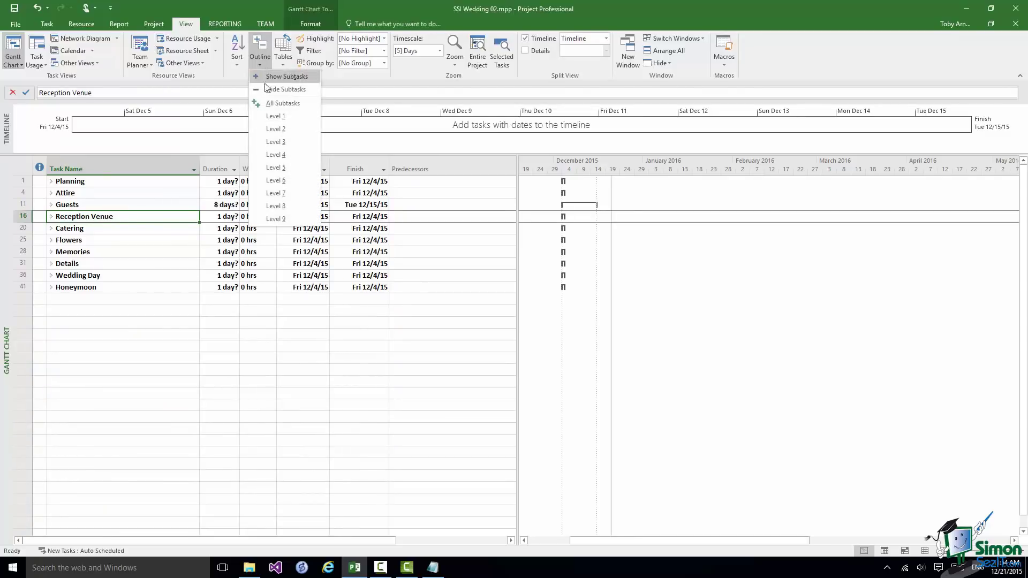
{"action": "left_click", "coordinate": [265, 127]}
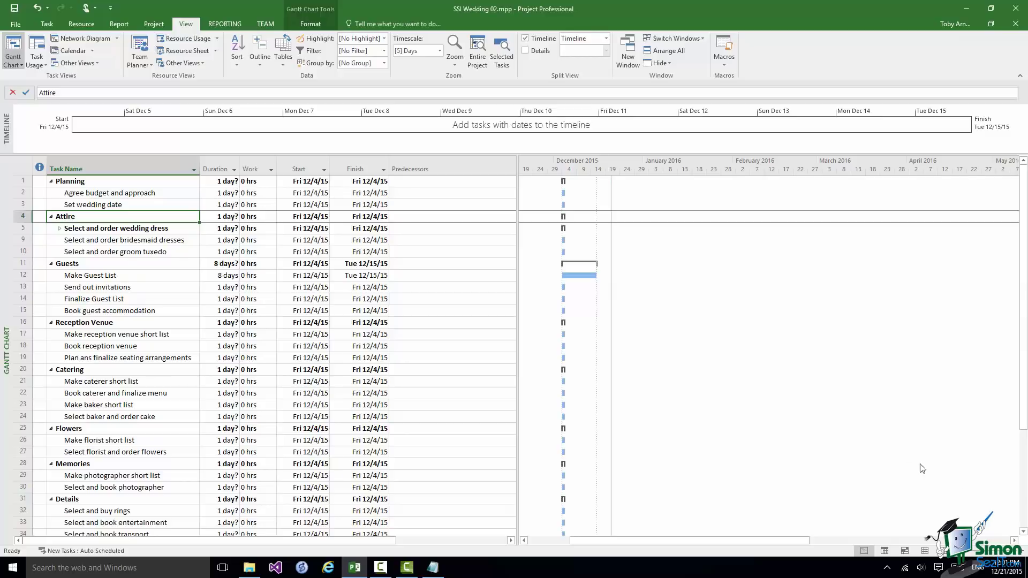
Turn on the Project Summary Task option and select the SSI Wedding 02 row 0.
{"action": "left_click", "coordinate": [309, 25]}
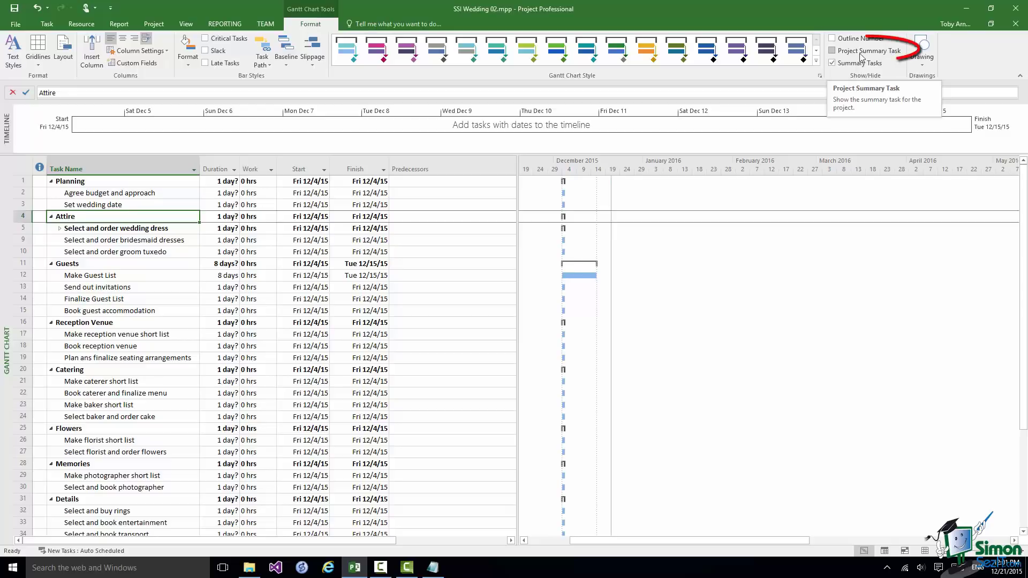
{"action": "left_click", "coordinate": [833, 51]}
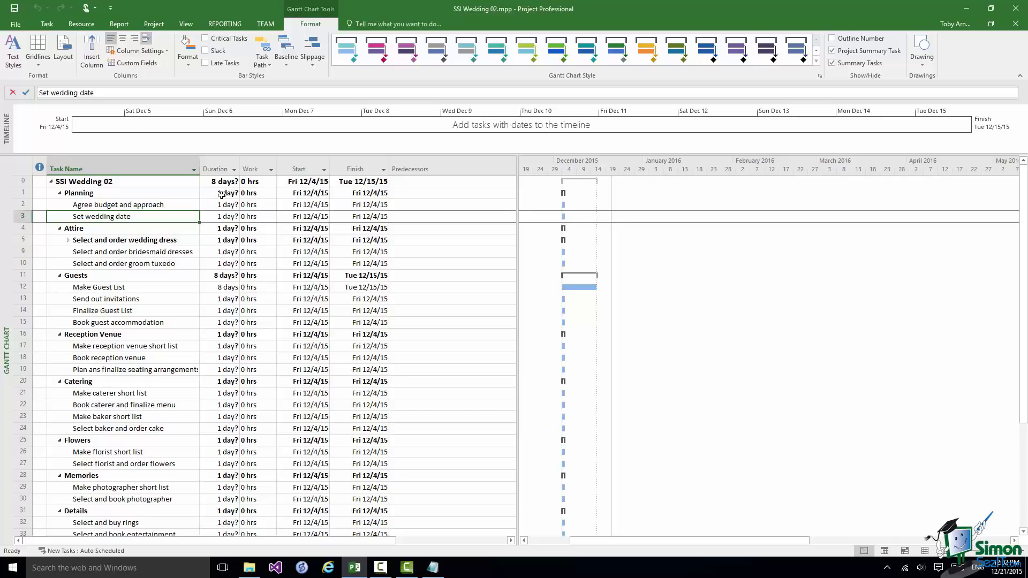
{"action": "left_click", "coordinate": [76, 182]}
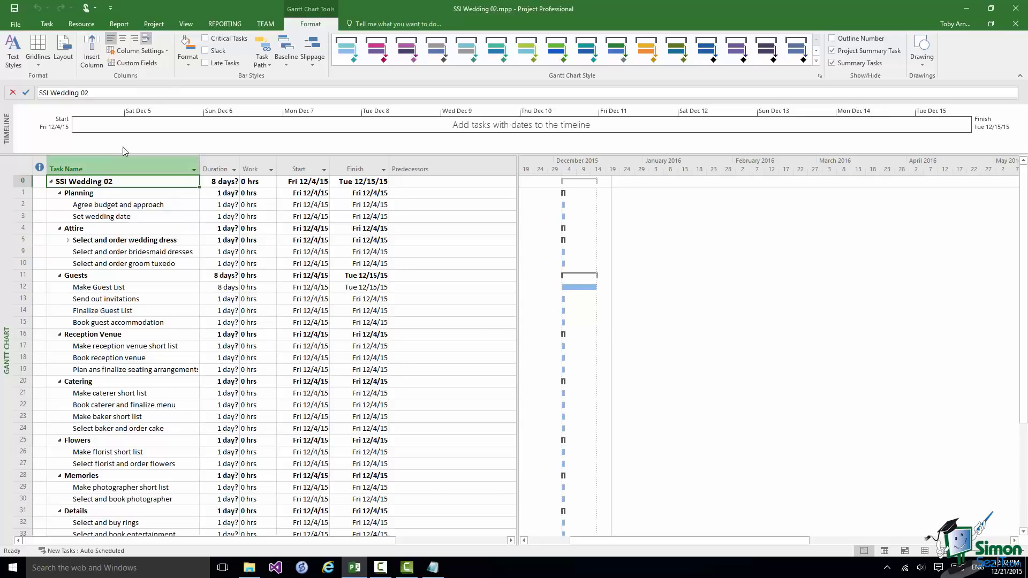
Hide all subtasks under the project summary, then show them all again.
{"action": "left_click", "coordinate": [187, 23]}
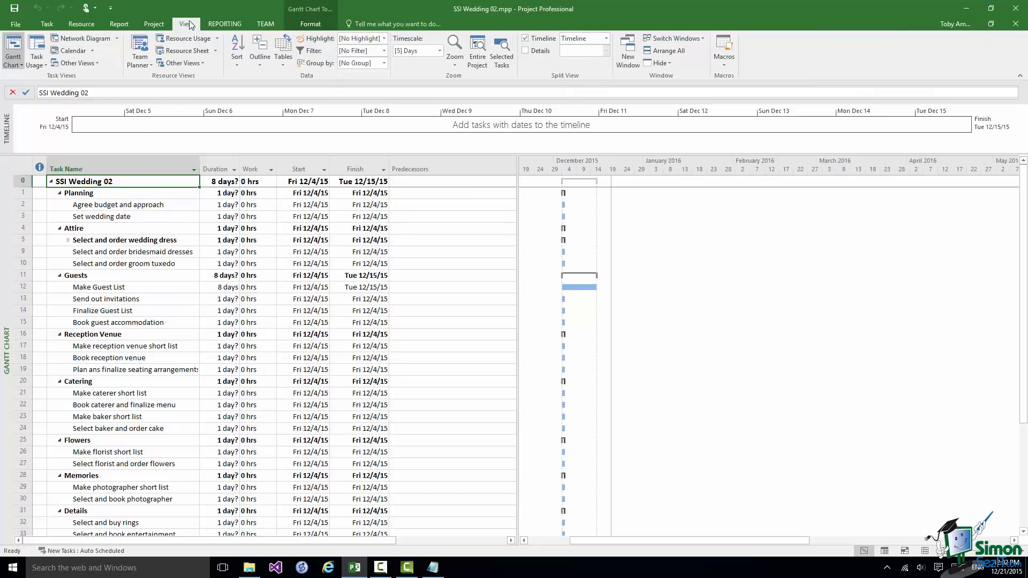
{"action": "left_click", "coordinate": [261, 63]}
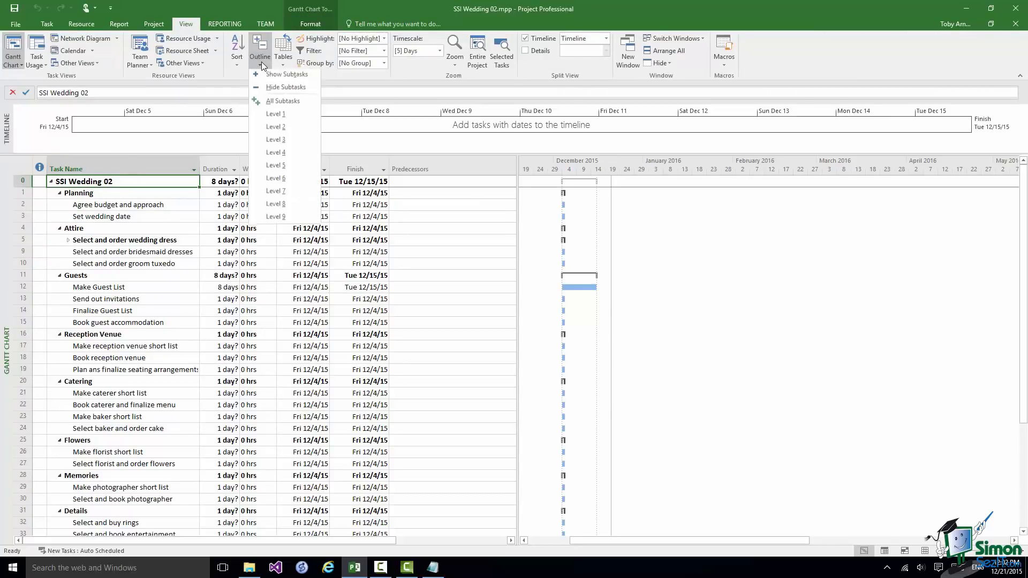
{"action": "left_click", "coordinate": [270, 90]}
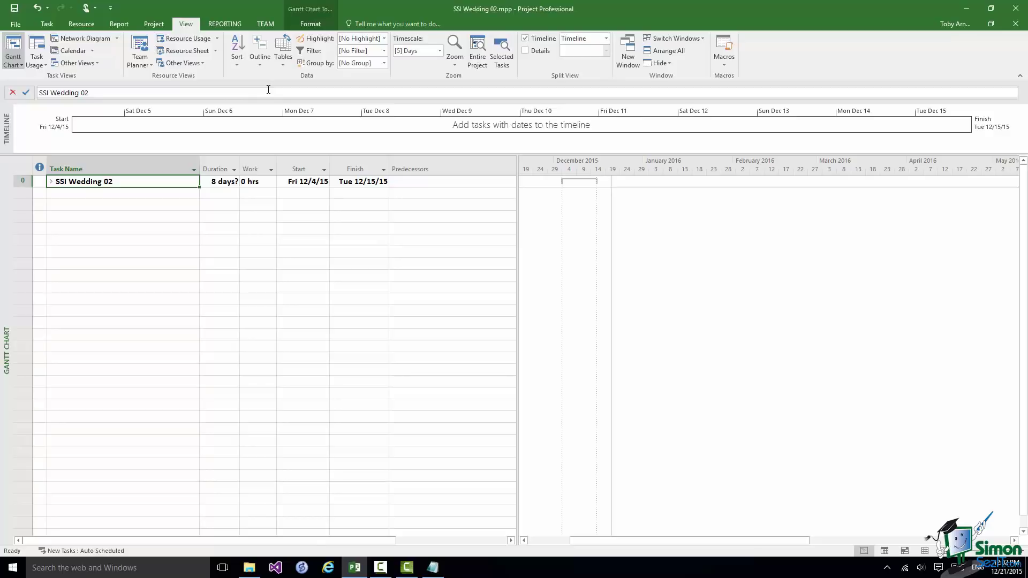
{"action": "left_click", "coordinate": [259, 66]}
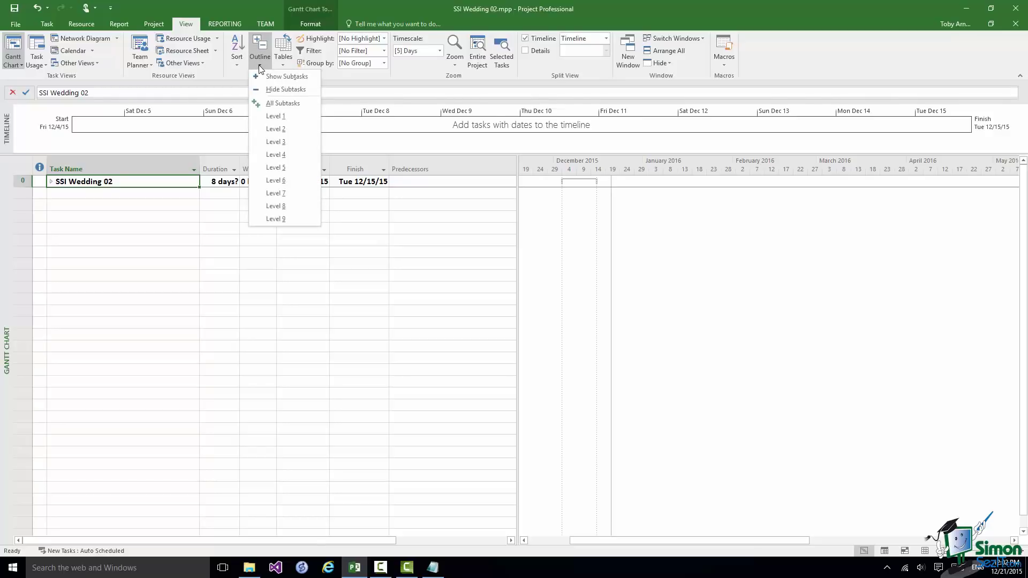
{"action": "left_click", "coordinate": [259, 76]}
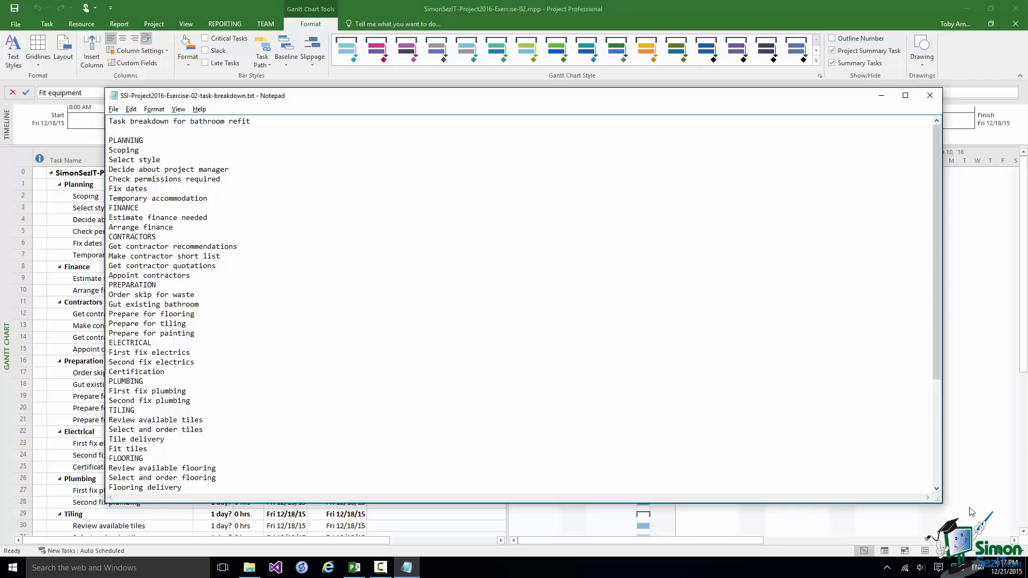
Close the SSI-Project2016-Exercise-02-task-breakdown.txt file in Notepad to return to the project.
{"action": "left_click", "coordinate": [930, 96]}
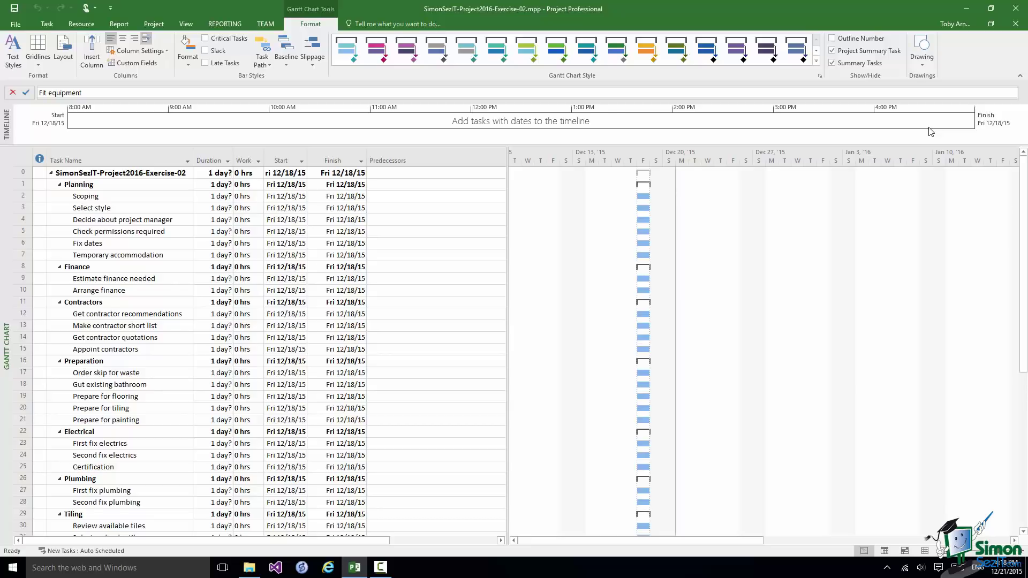
{"action": "key", "text": "ctrl+shift+F5"}
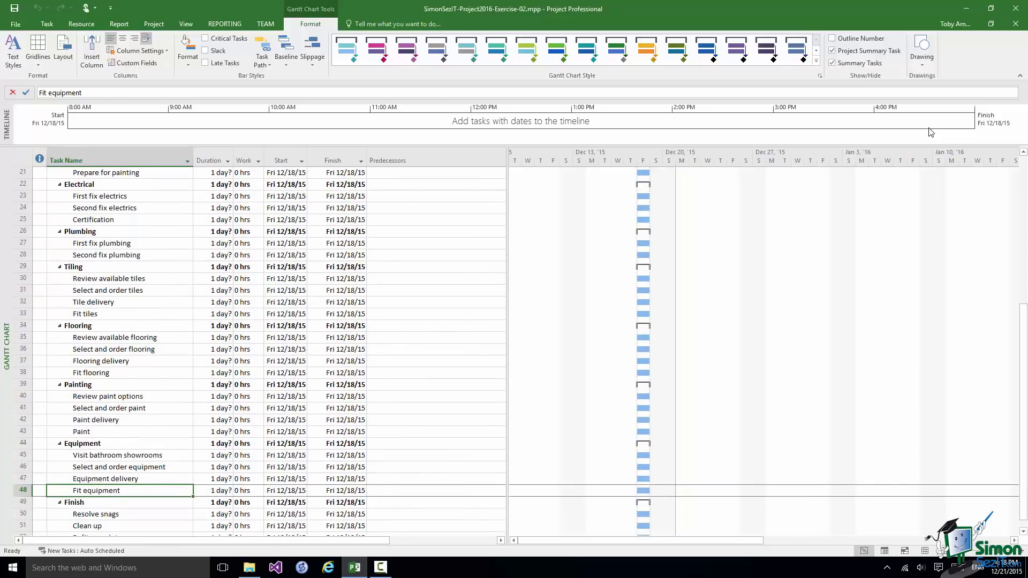
{"action": "scroll", "coordinate": [931, 132], "scroll_direction": "up", "scroll_amount": 5}
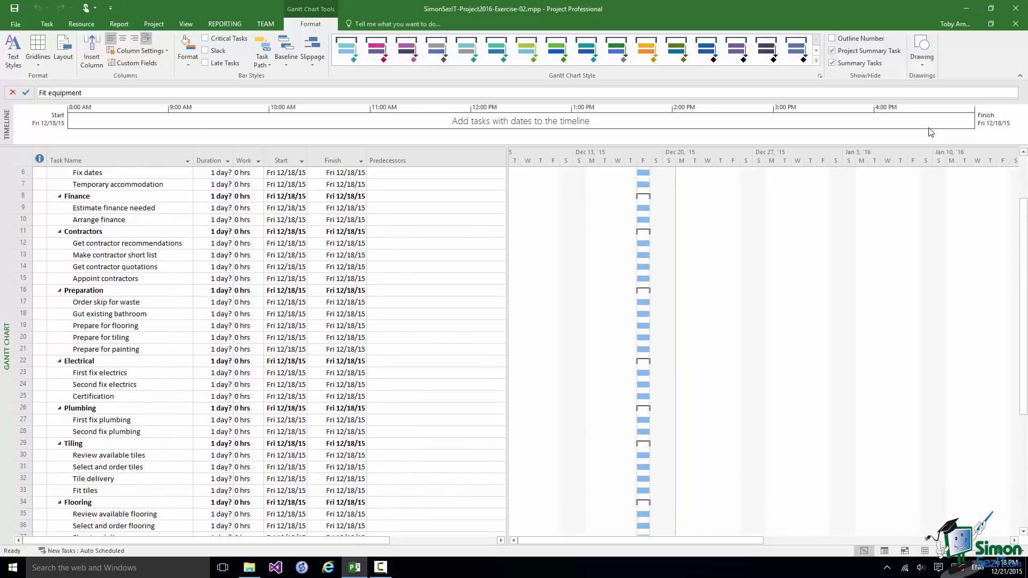
{"action": "scroll", "coordinate": [931, 133], "scroll_direction": "up", "scroll_amount": 2}
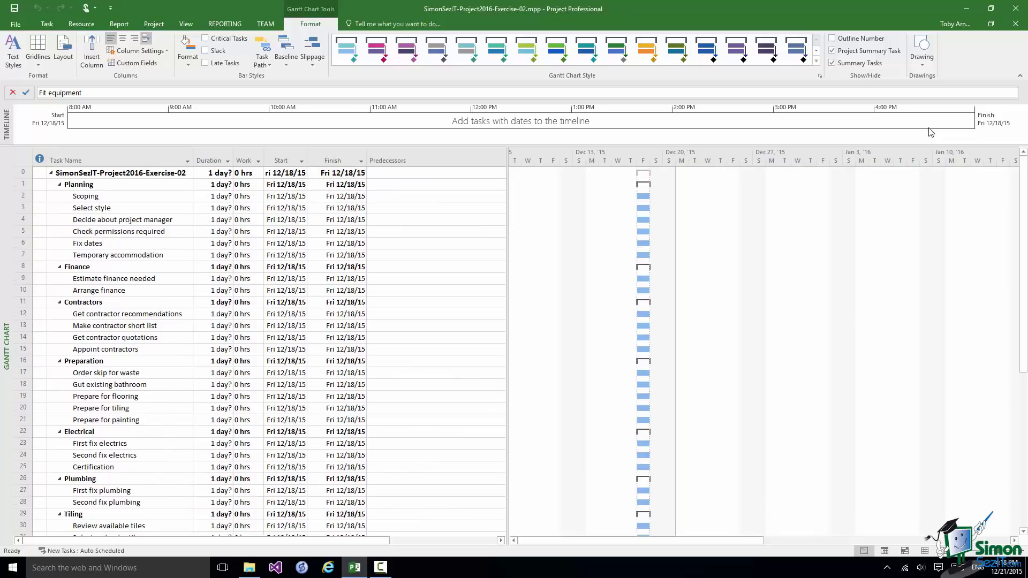